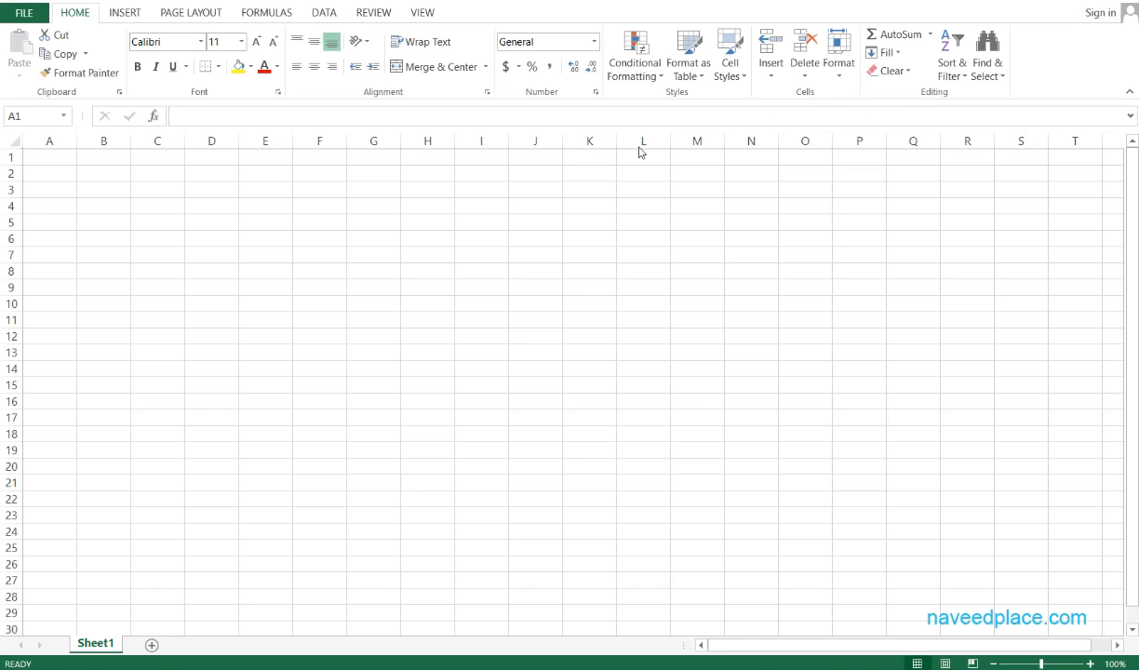
# Step: Enter the headings s.no, names and rank in cells A1, B1 and C1
pyautogui.click(51, 177)
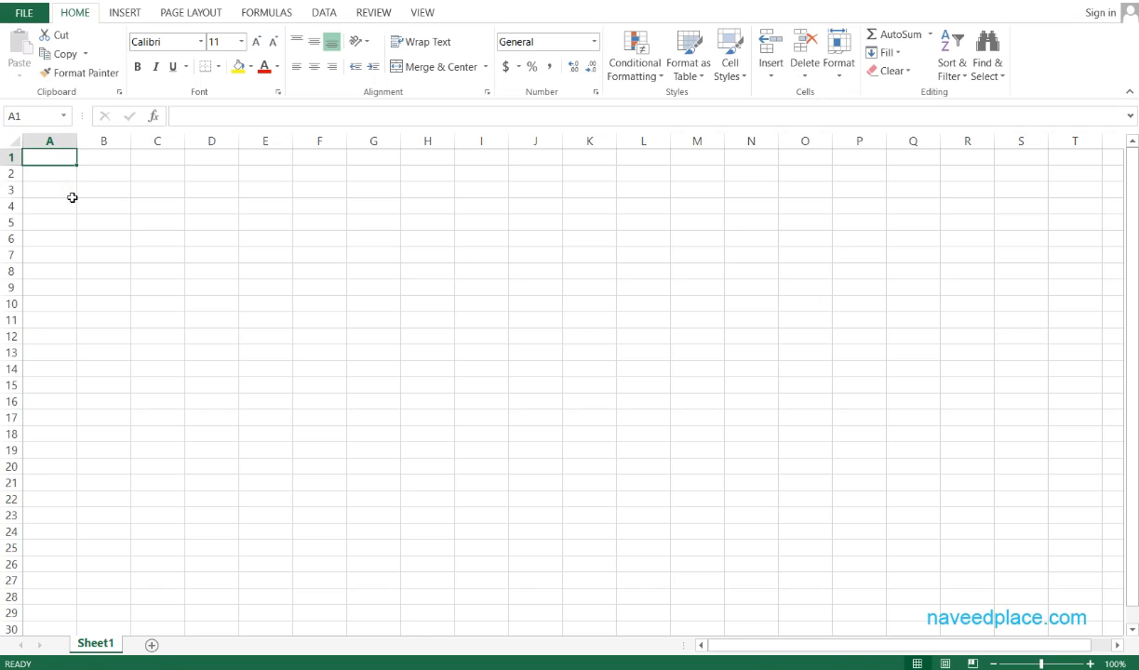
pyautogui.scroll(13, 72, 197)
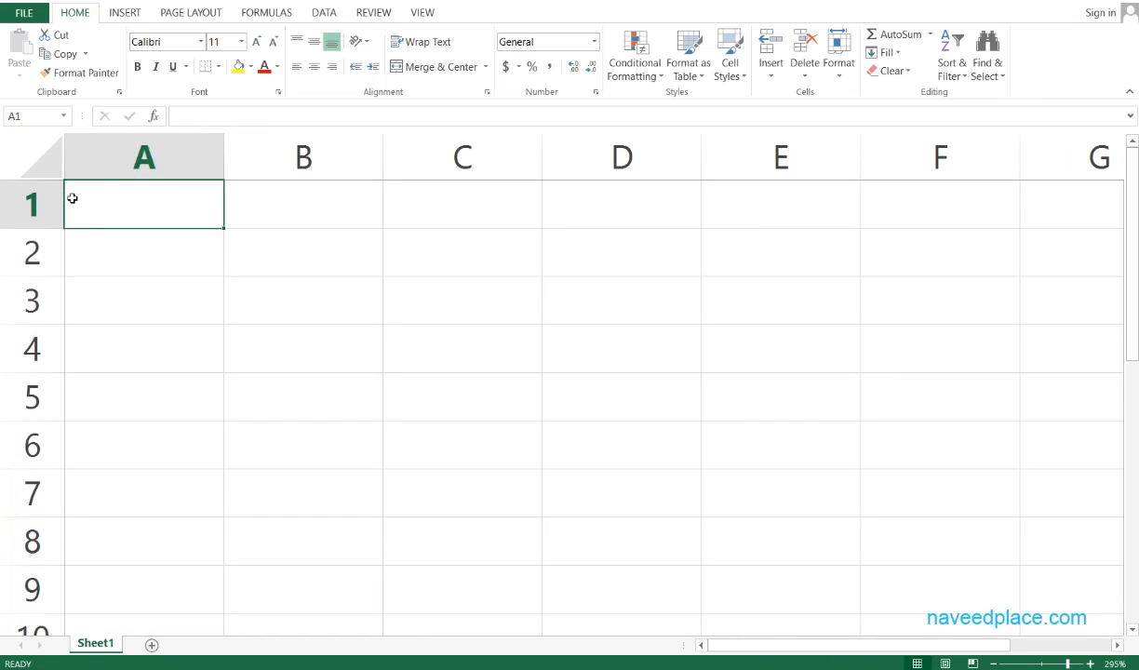
pyautogui.write('s.no')
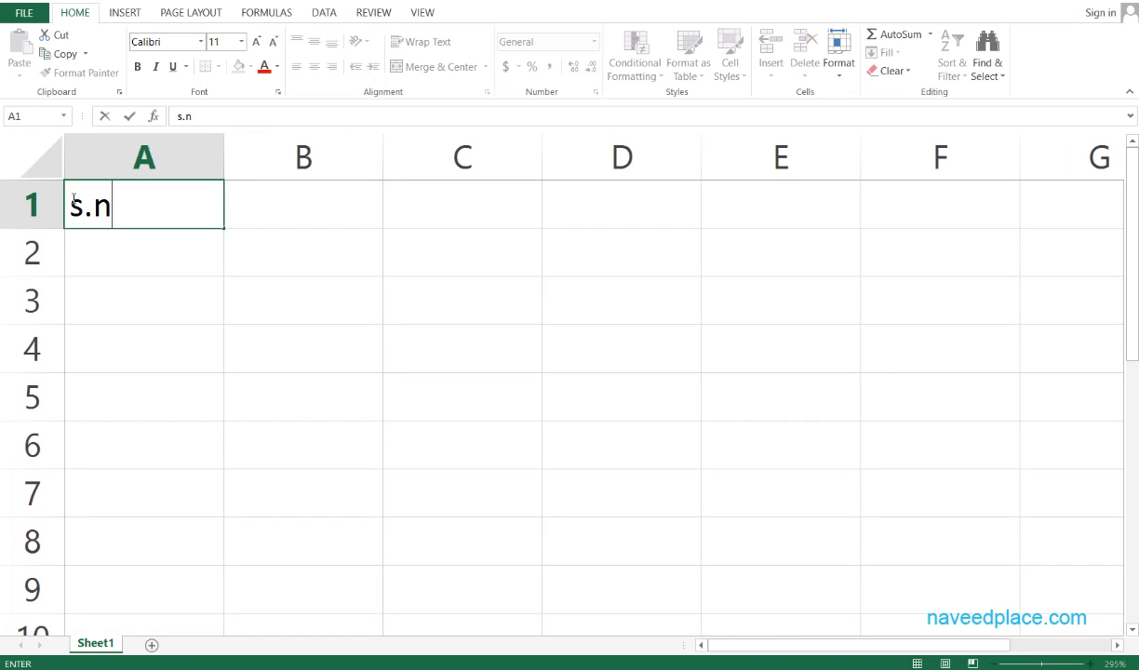
pyautogui.press('Tab')
pyautogui.write('ma')
pyautogui.press('BackSpace')
pyautogui.press('BackSpace')
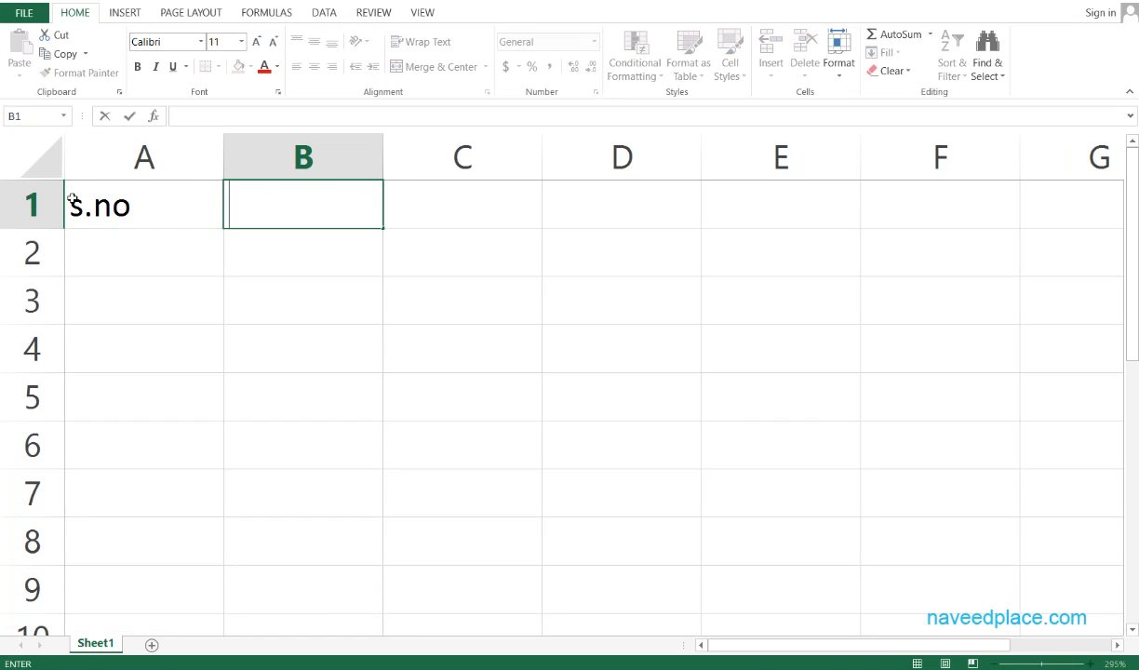
pyautogui.write('names')
pyautogui.press('Tab')
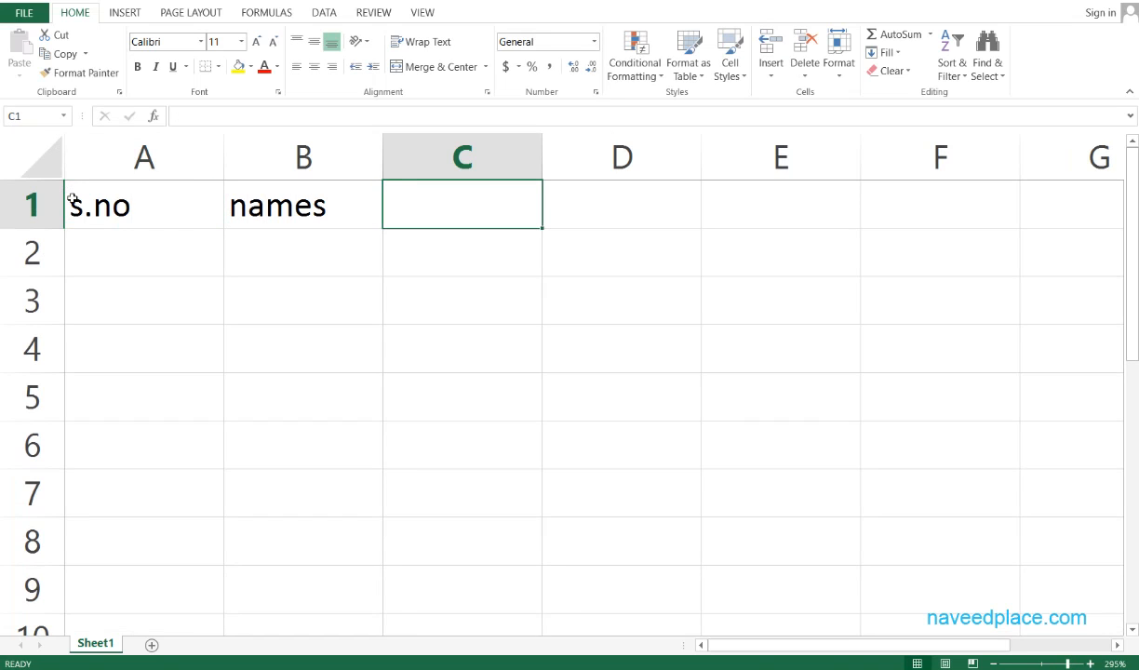
pyautogui.write('rabj')
pyautogui.press('BackSpace')
pyautogui.press('BackSpace')
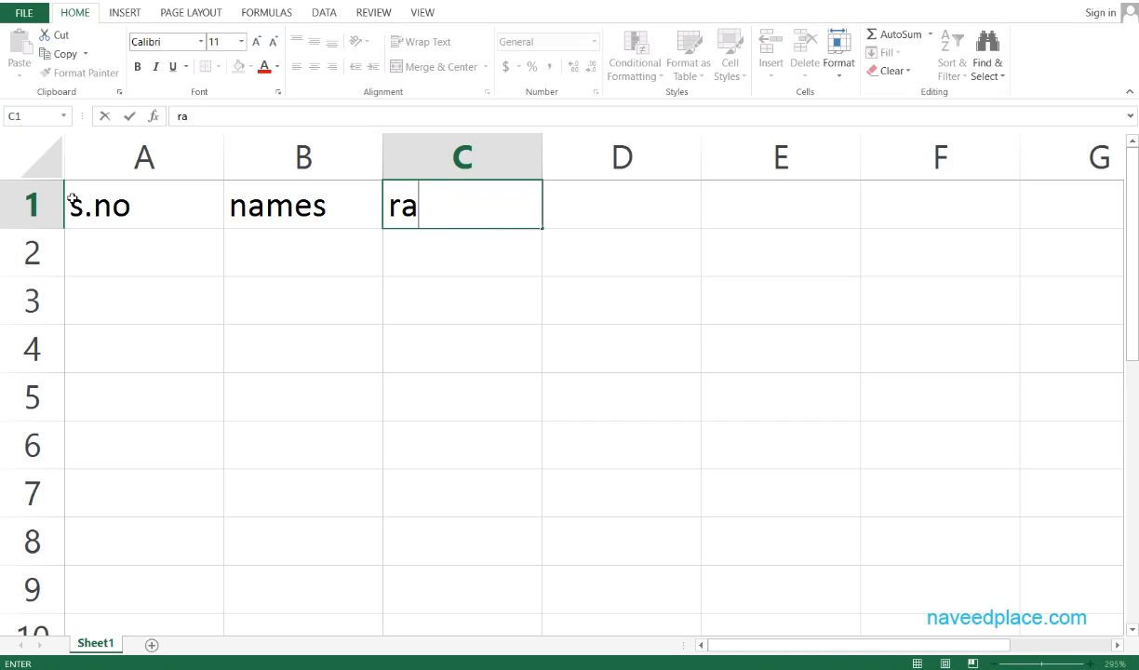
pyautogui.write('nk')
pyautogui.press('Return')
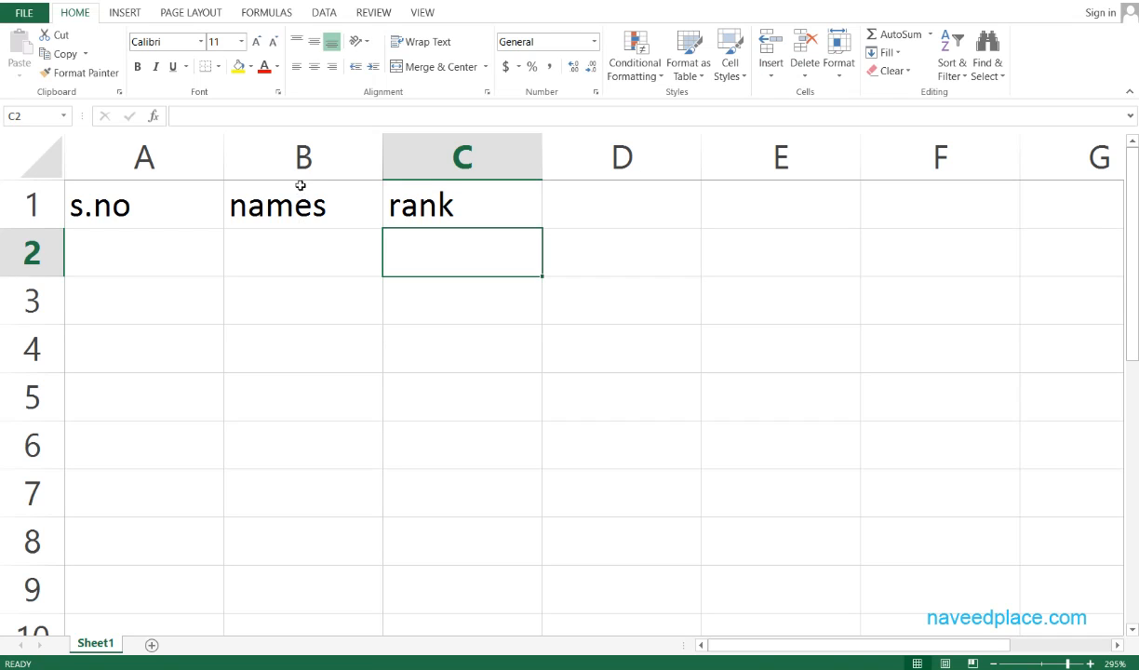
# Step: Insert a blank sheet column before the names column
pyautogui.moveTo(298, 183); pyautogui.dragTo(304, 616)
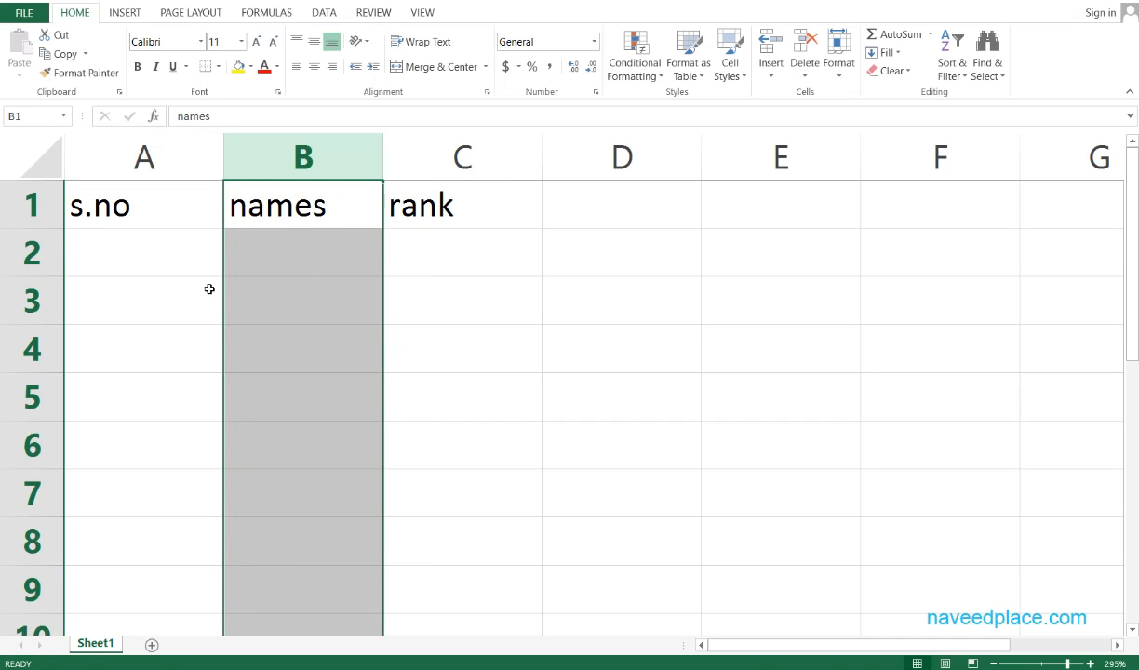
pyautogui.click(771, 78)
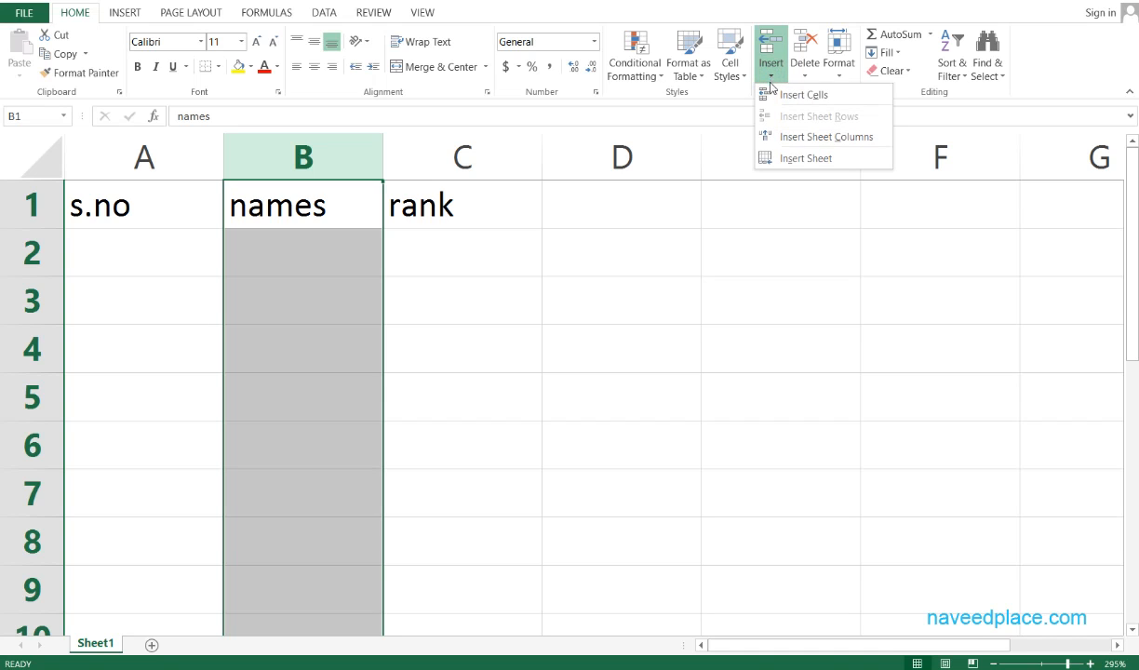
pyautogui.click(781, 138)
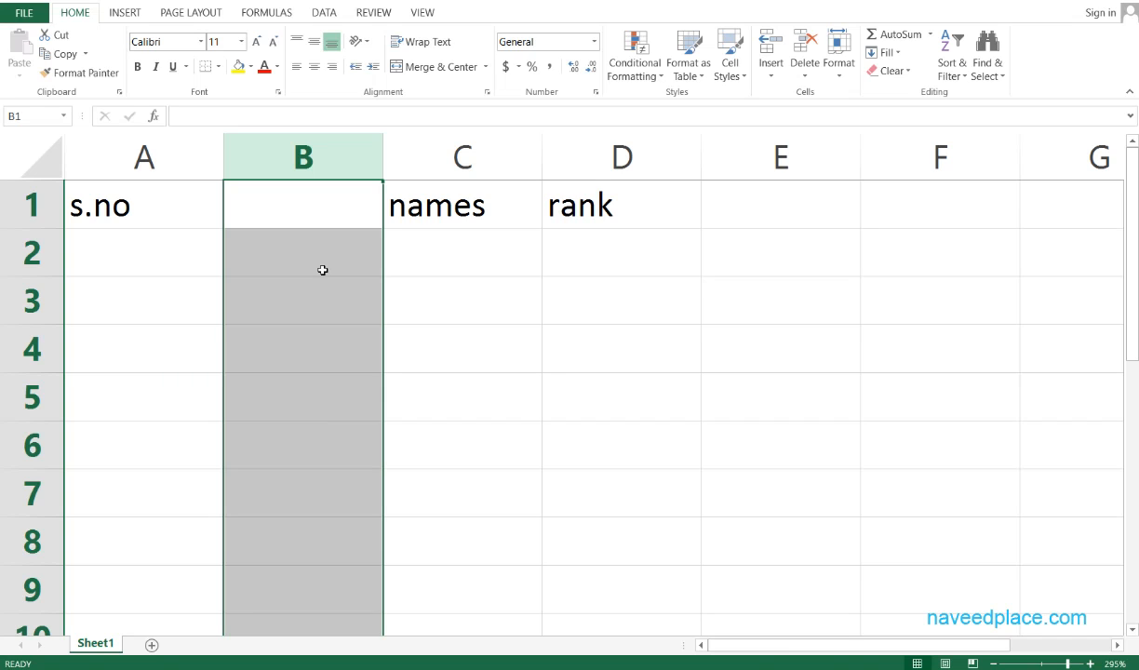
pyautogui.click(770, 67)
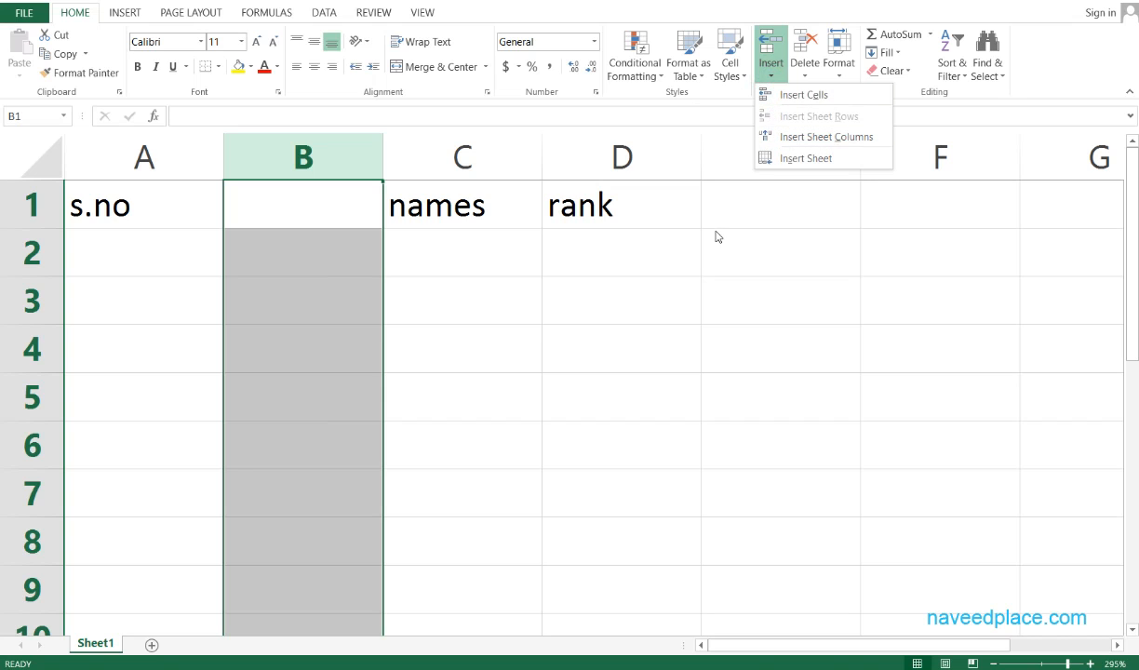
pyautogui.click(618, 336)
pyautogui.click(456, 300)
# Step: Delete the blank sheet column B between s.no and names
pyautogui.moveTo(335, 202); pyautogui.dragTo(307, 587)
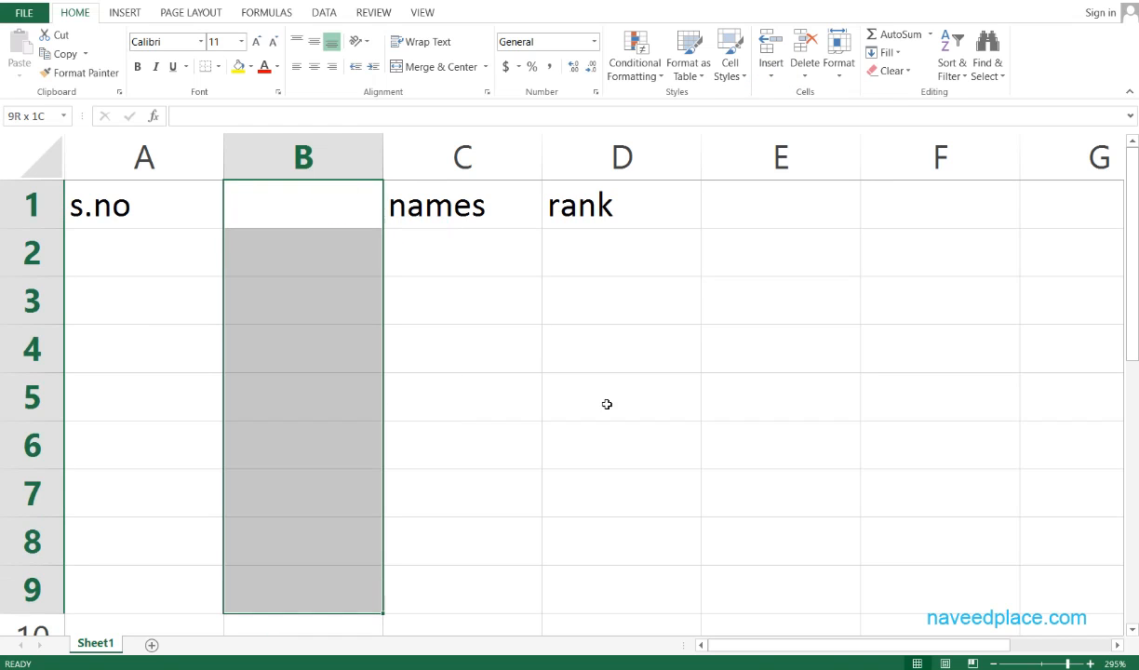
pyautogui.click(796, 83)
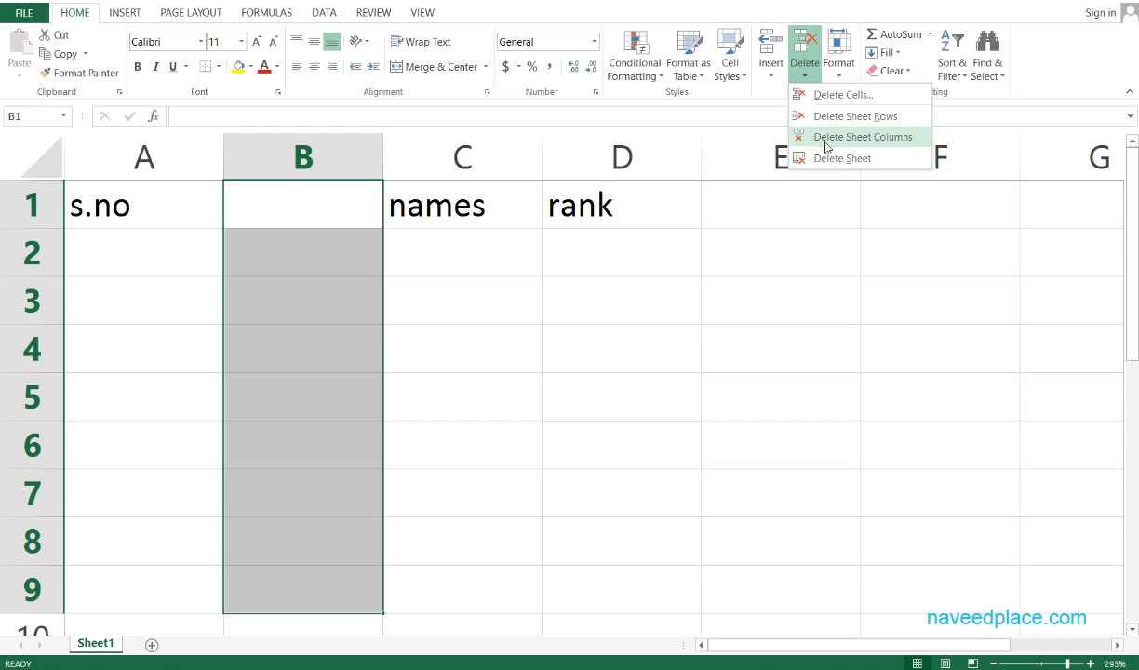
pyautogui.click(826, 140)
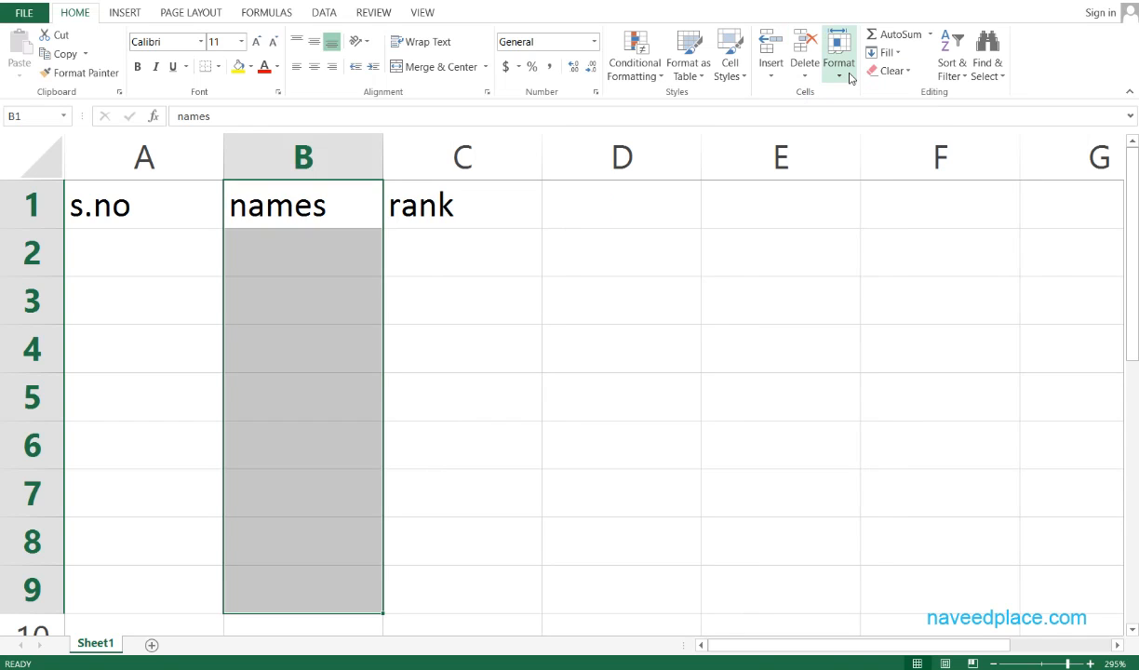
# Step: Narrow columns B and C to fit their headings, and undo the resizing of column C
pyautogui.click(368, 475)
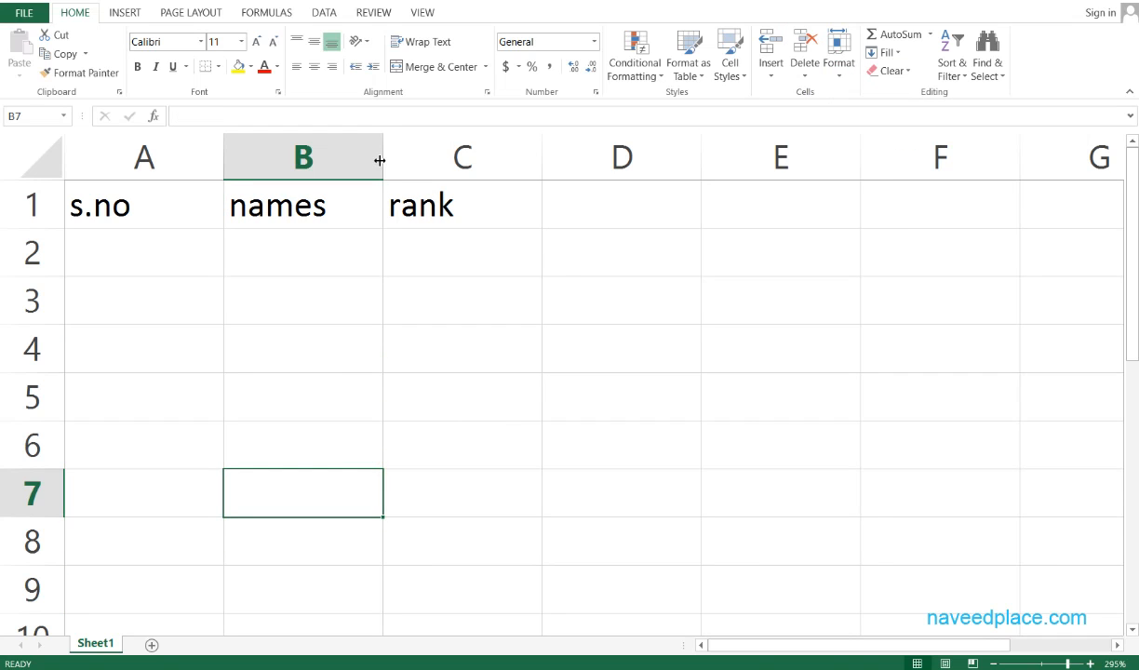
pyautogui.moveTo(380, 161); pyautogui.dragTo(323, 162)
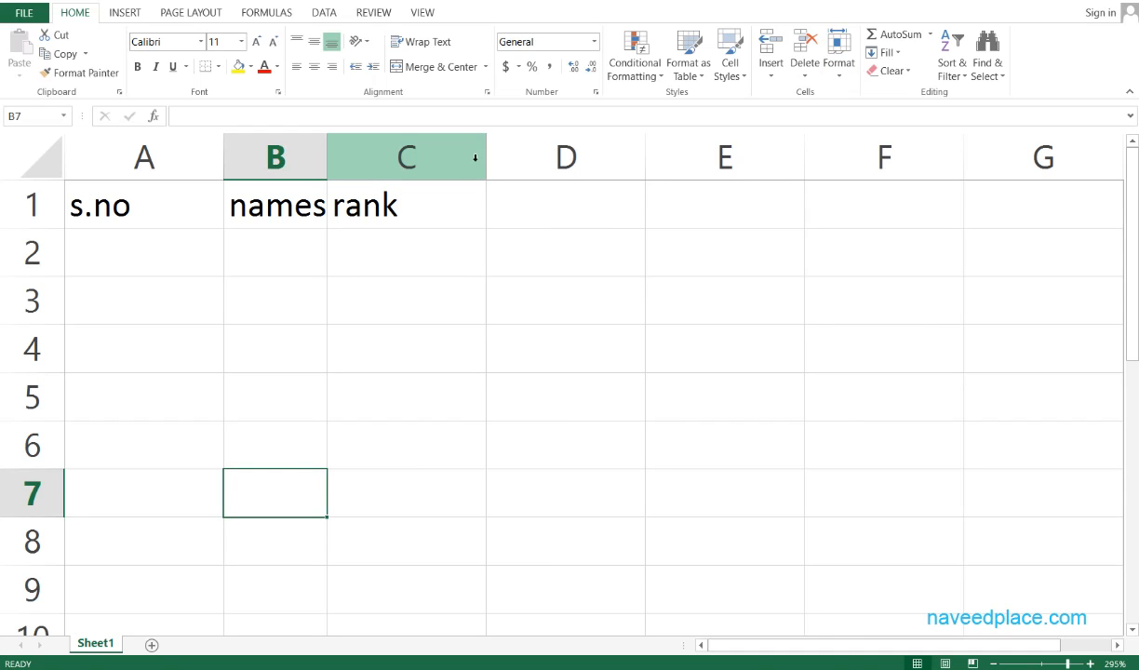
pyautogui.moveTo(485, 164); pyautogui.dragTo(402, 165)
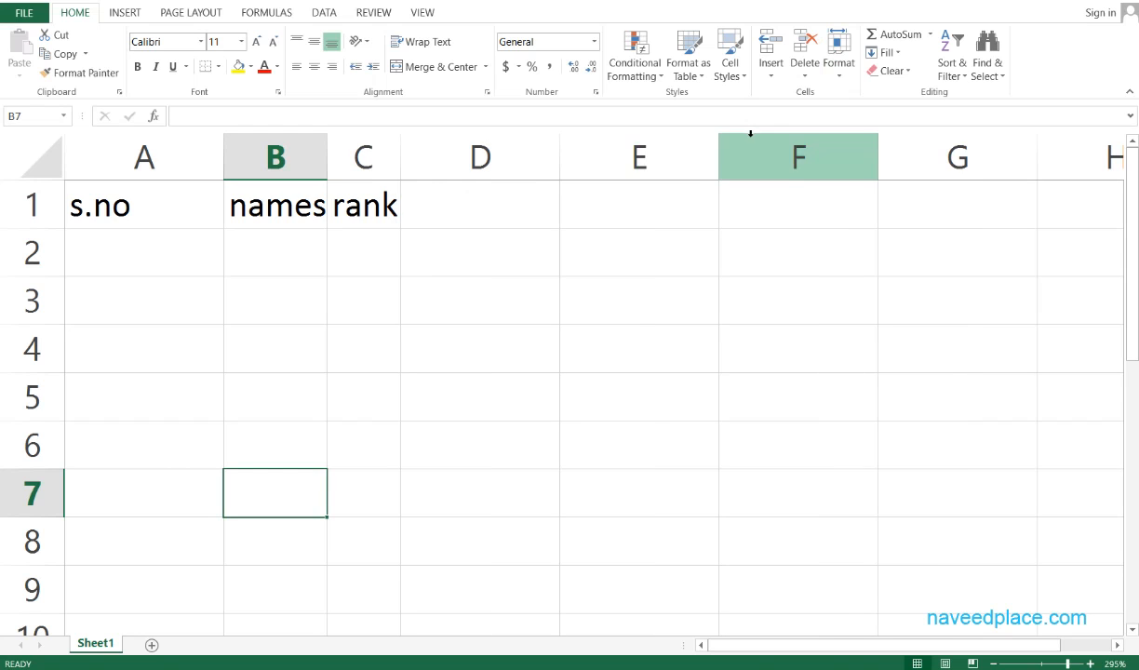
pyautogui.hotkey('ctrl', 'z')
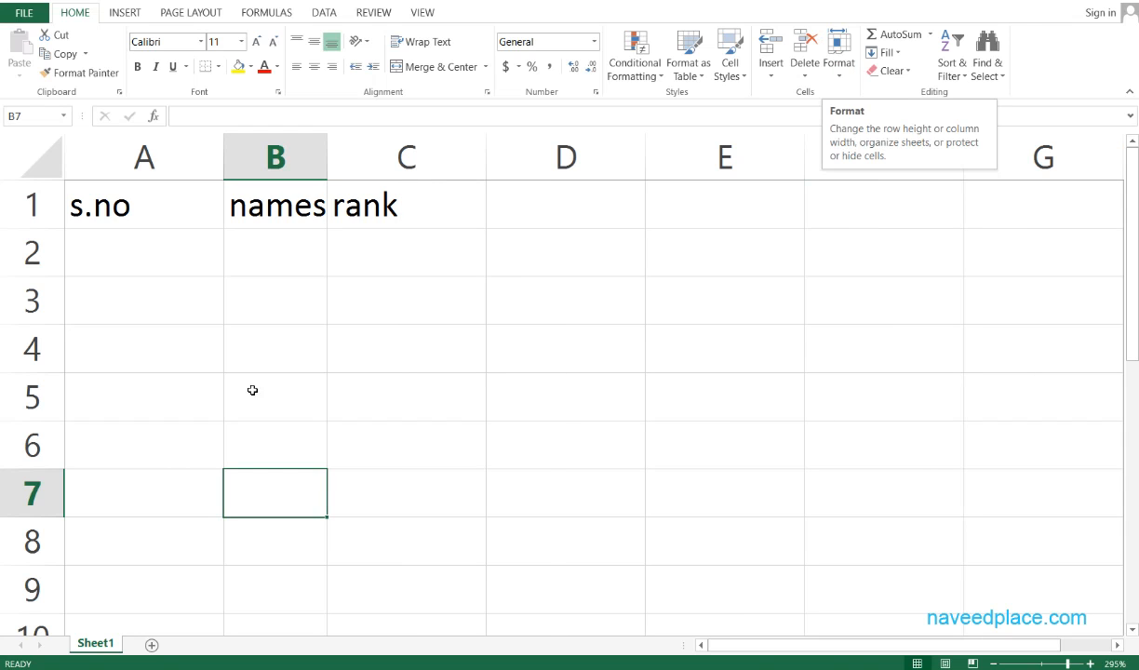
# Step: Apply a column width of 5.00 to every column of the sheet and undo the change
pyautogui.hotkey('ctrl', 'a')
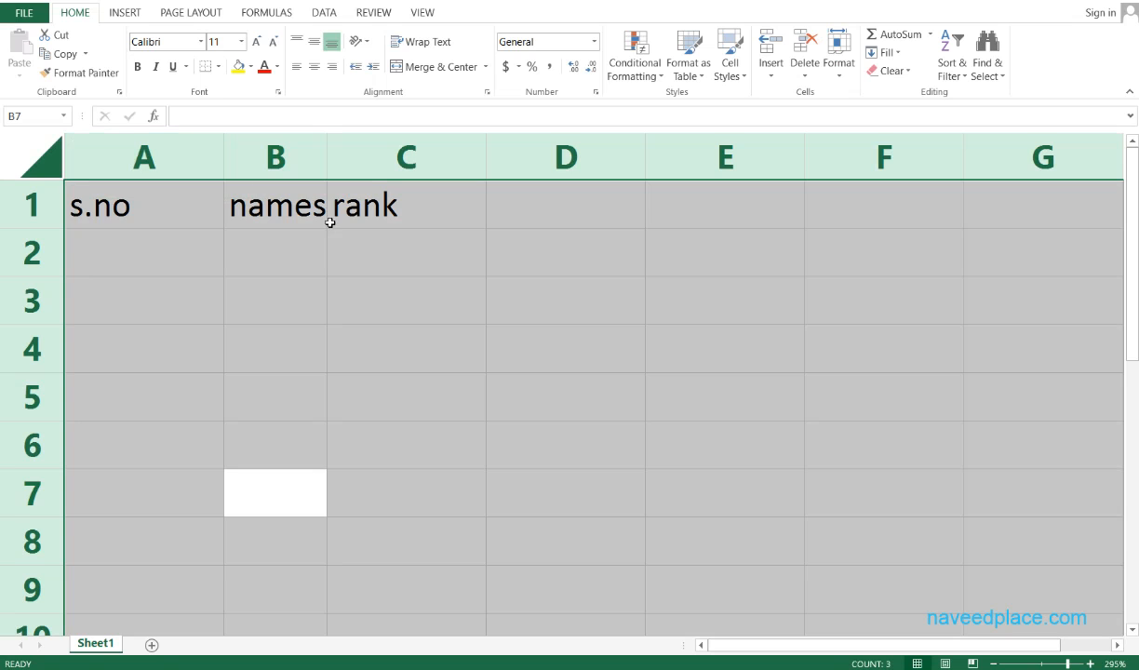
pyautogui.click(837, 70)
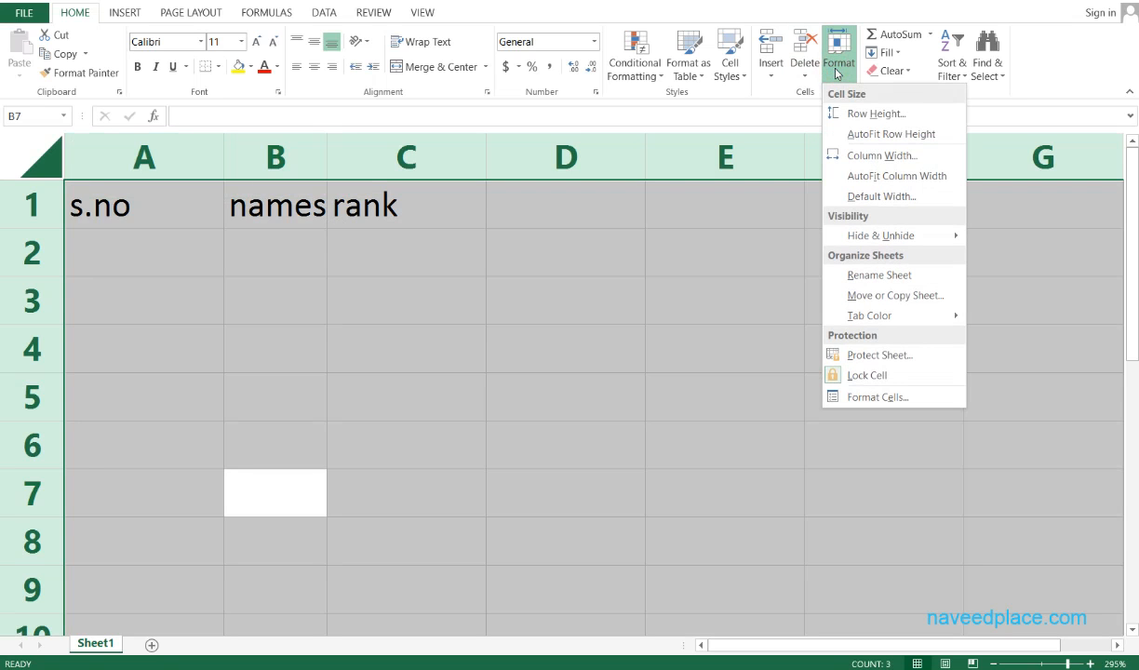
pyautogui.click(838, 154)
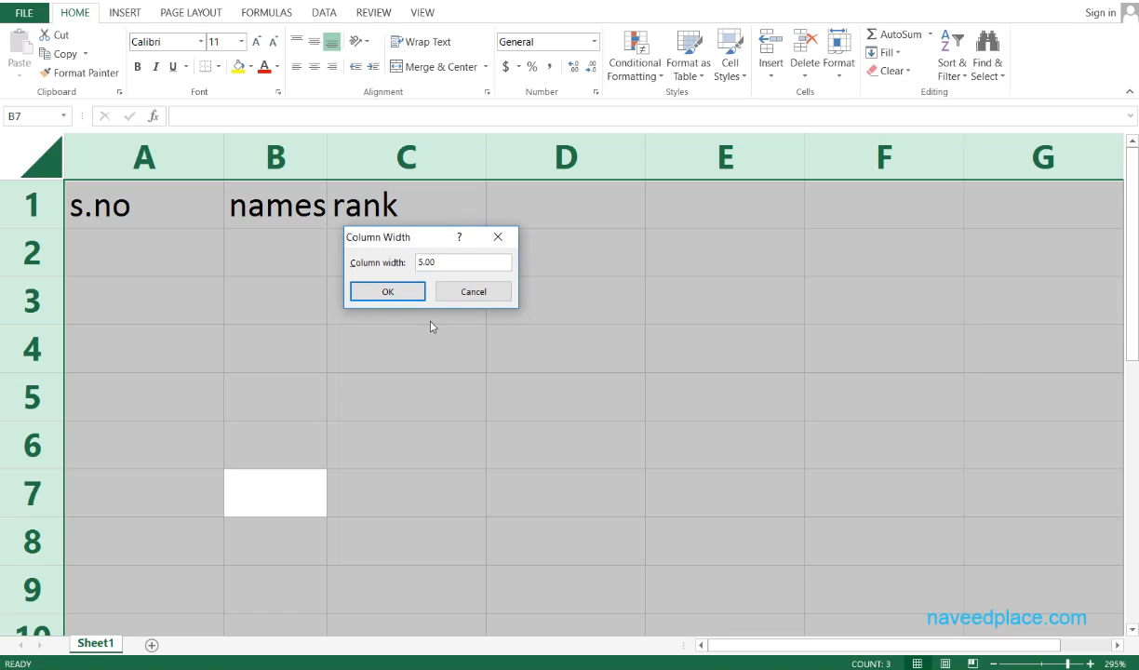
pyautogui.click(398, 289)
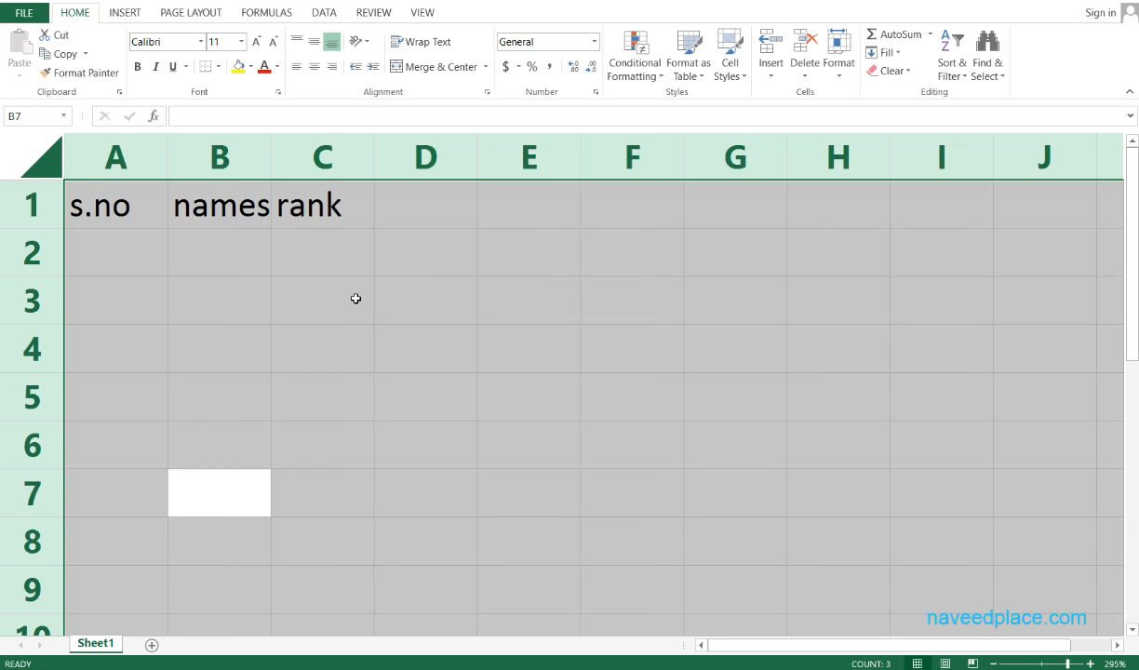
pyautogui.click(531, 251)
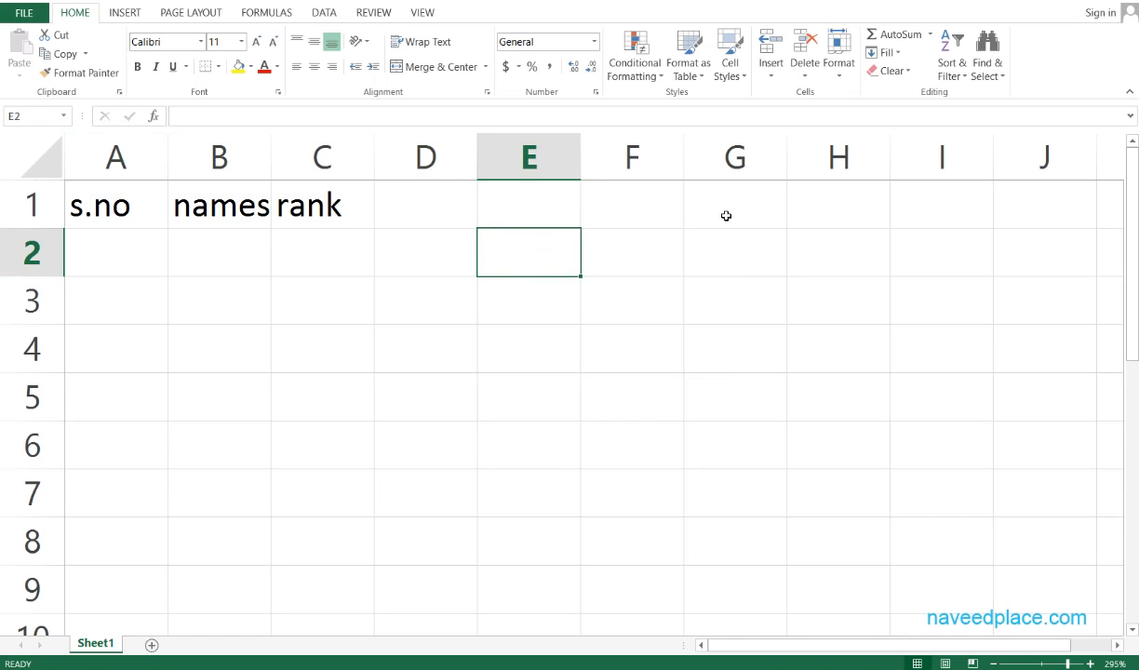
pyautogui.moveTo(374, 159); pyautogui.dragTo(375, 159)
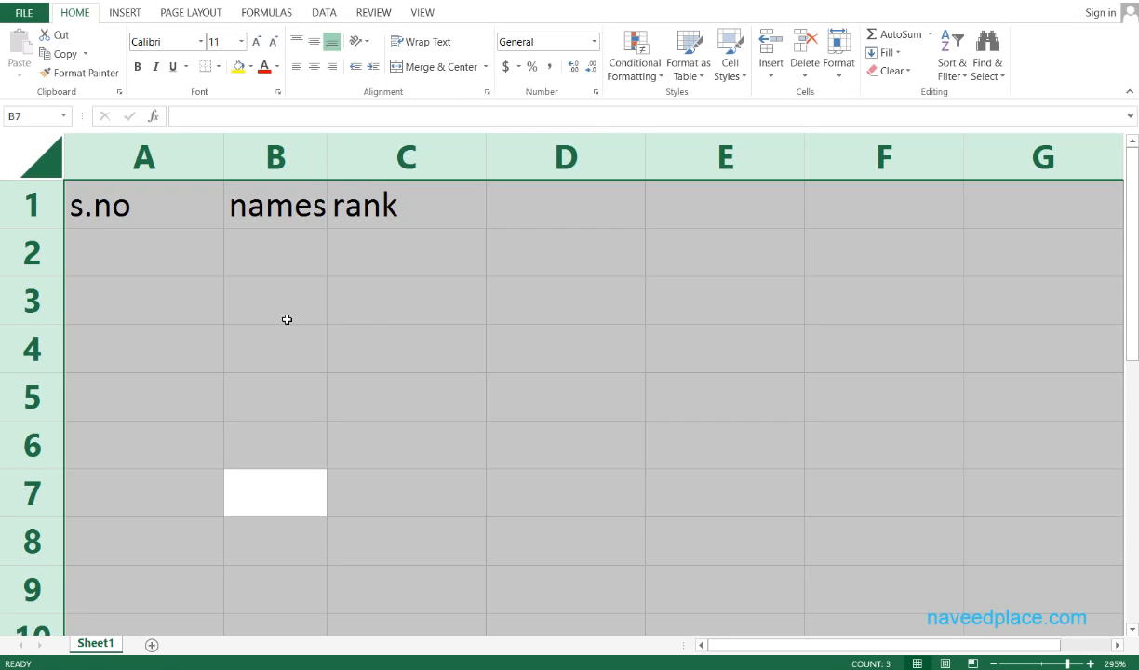
# Step: Make row 2 about three times taller and undo that height change
pyautogui.click(250, 264)
pyautogui.moveTo(49, 273); pyautogui.dragTo(48, 375)
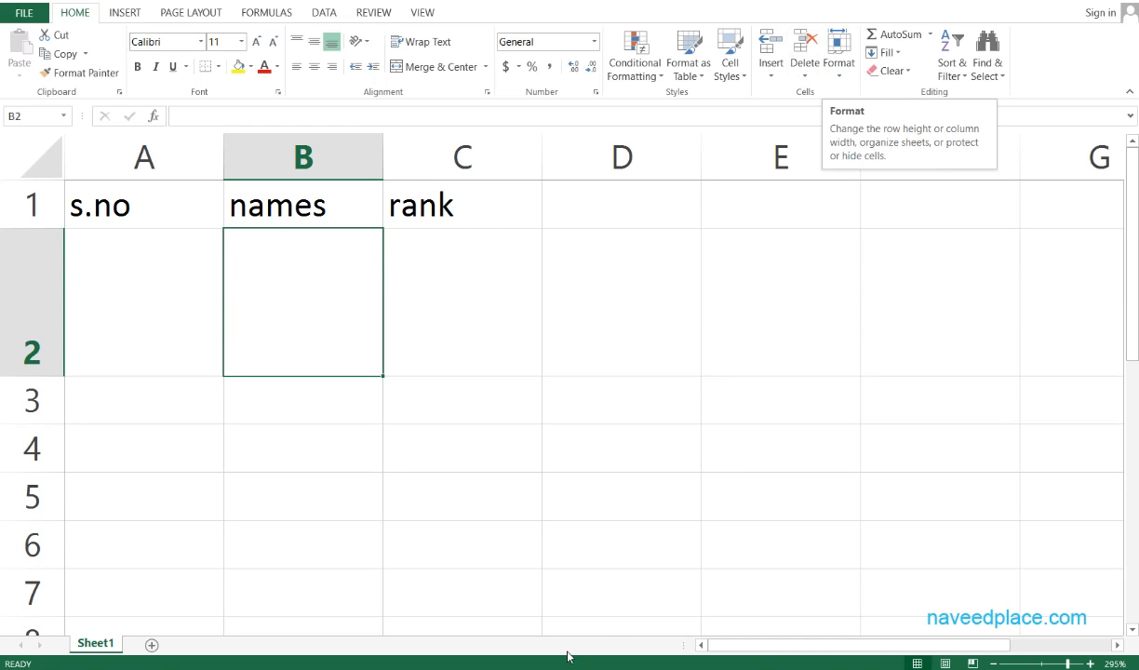
pyautogui.hotkey('ctrl', 'z')
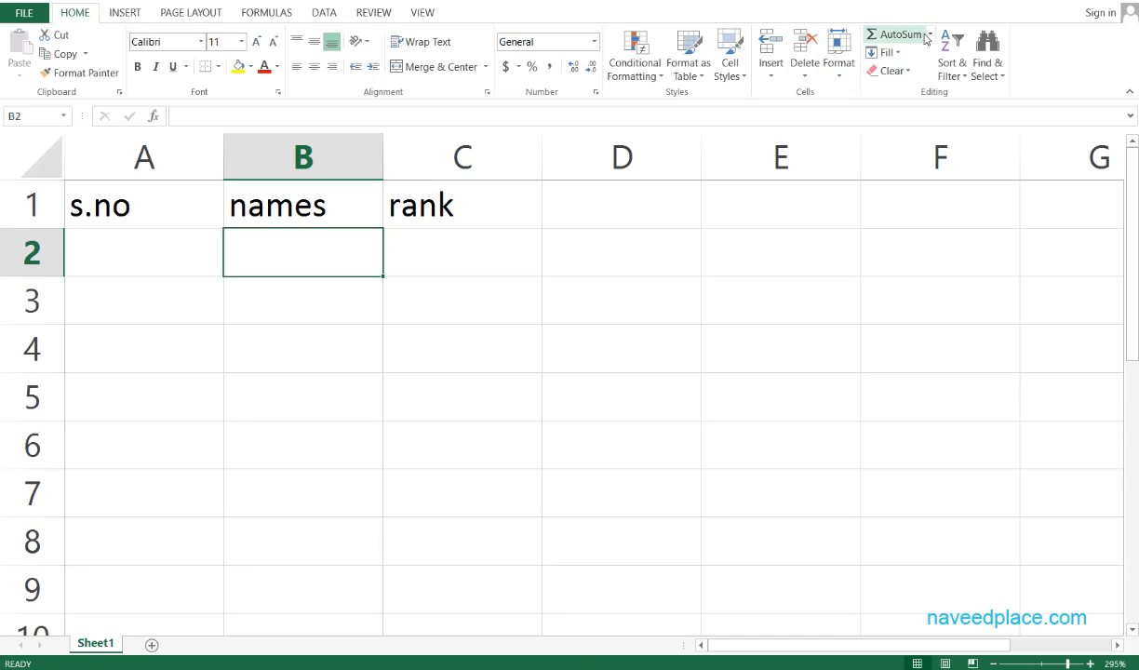
# Step: Enter the value 1 in each of the cells B3, B4 and B5
pyautogui.click(478, 356)
pyautogui.click(317, 301)
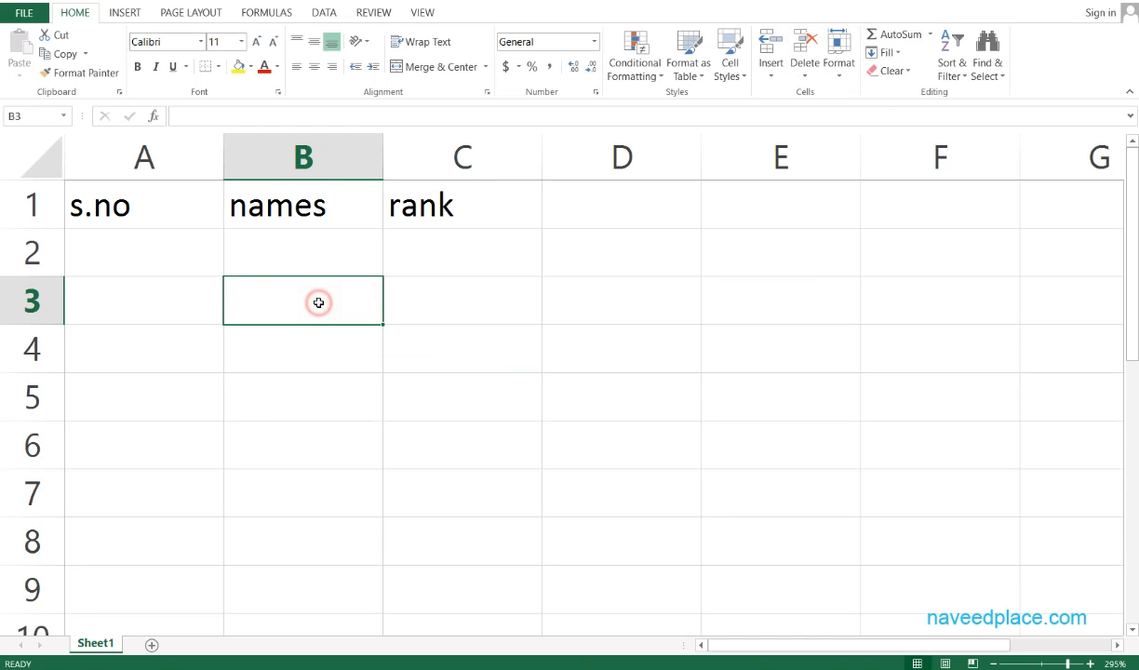
pyautogui.write('1')
pyautogui.press('Return')
pyautogui.write('1')
pyautogui.press('Return')
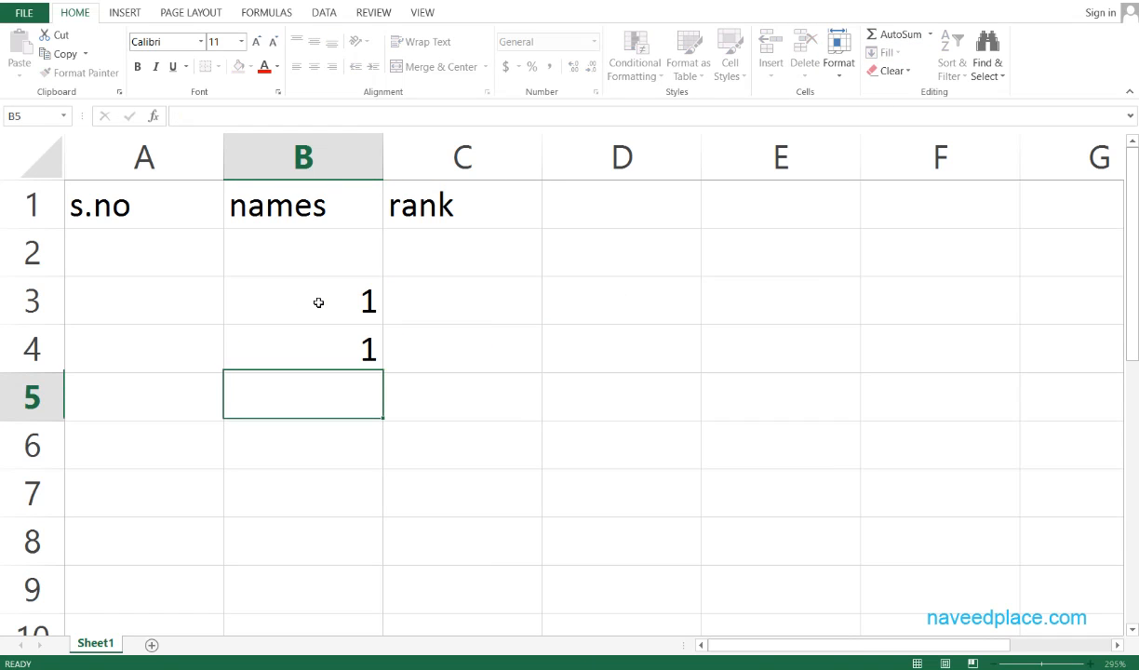
pyautogui.write('1')
pyautogui.press('Return')
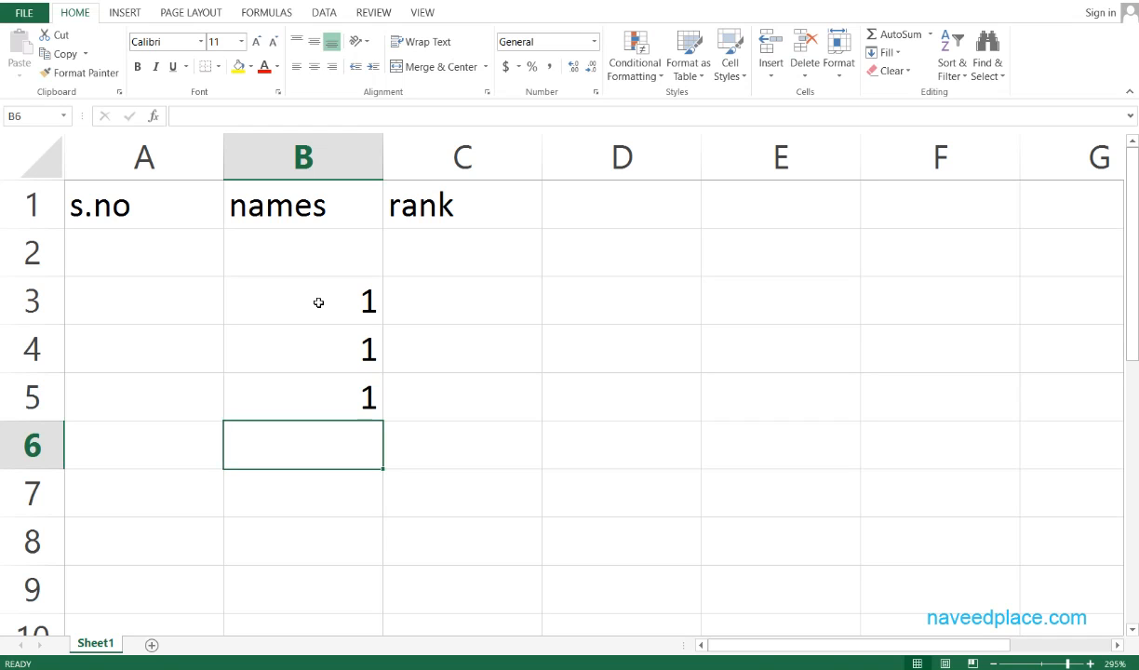
# Step: Sum B3:B5 in cell B6 with the AutoSum function and undo the entry
pyautogui.click(930, 34)
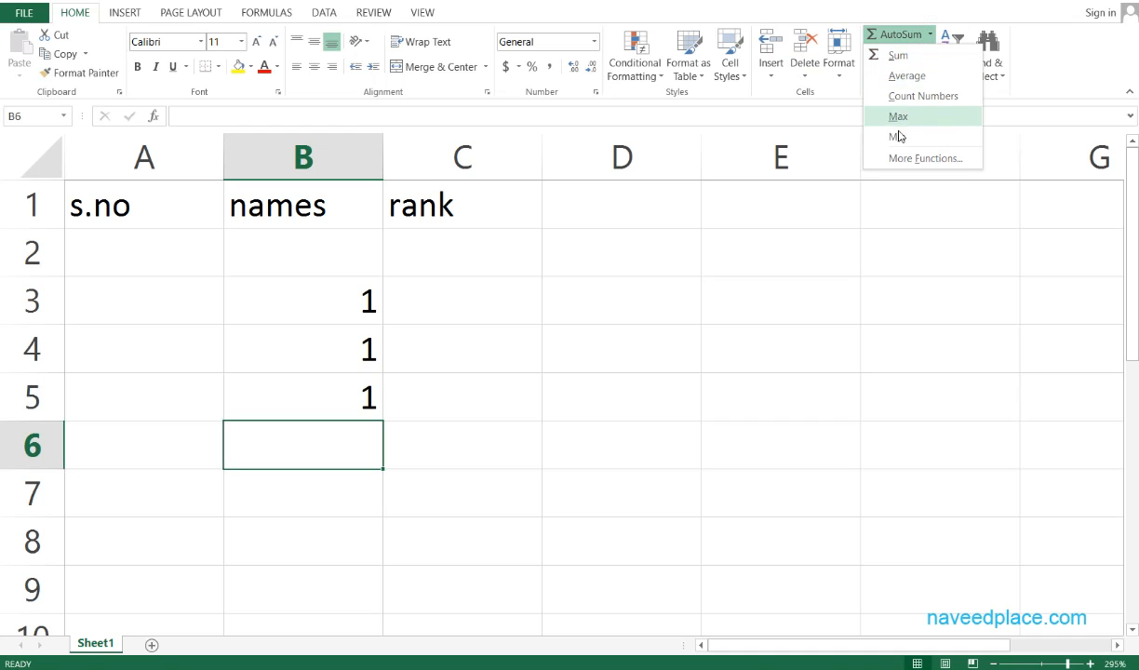
pyautogui.click(896, 56)
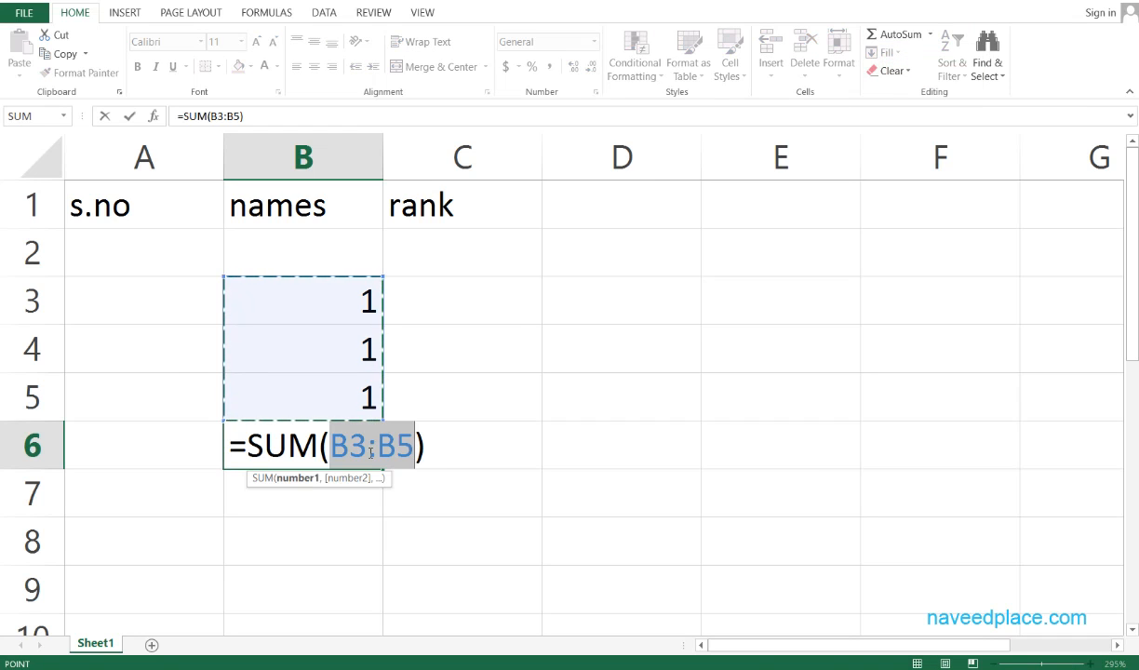
pyautogui.press('Return')
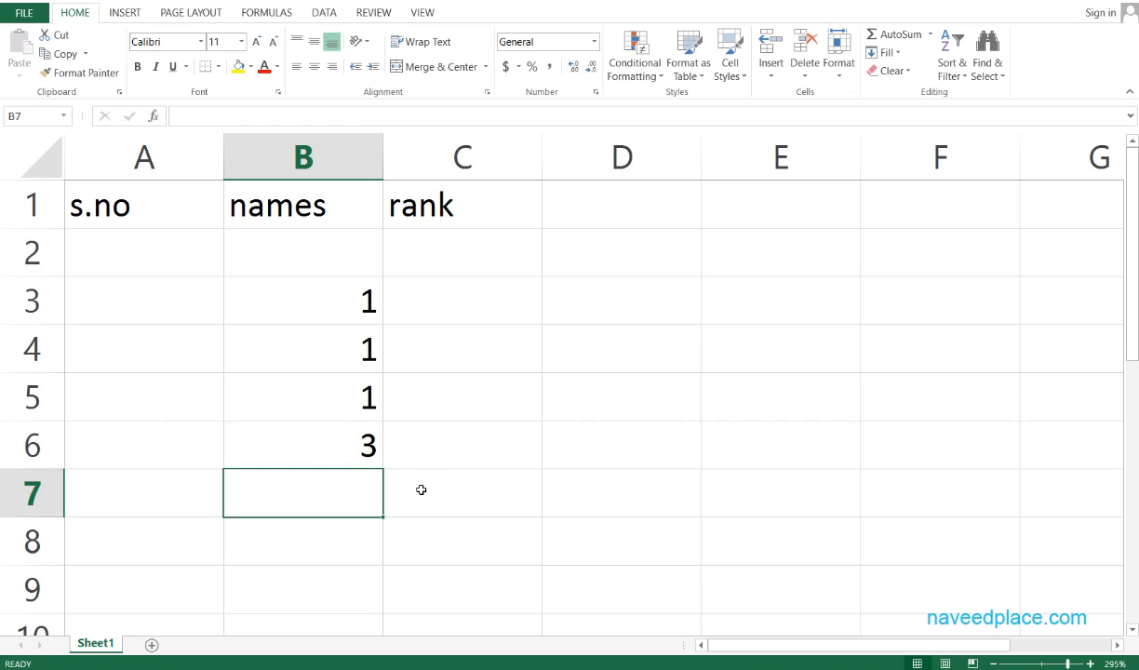
pyautogui.hotkey('ctrl', 'z')
# Step: Insert the AutoSum Max function for B3:B5 in cell B6
pyautogui.click(929, 35)
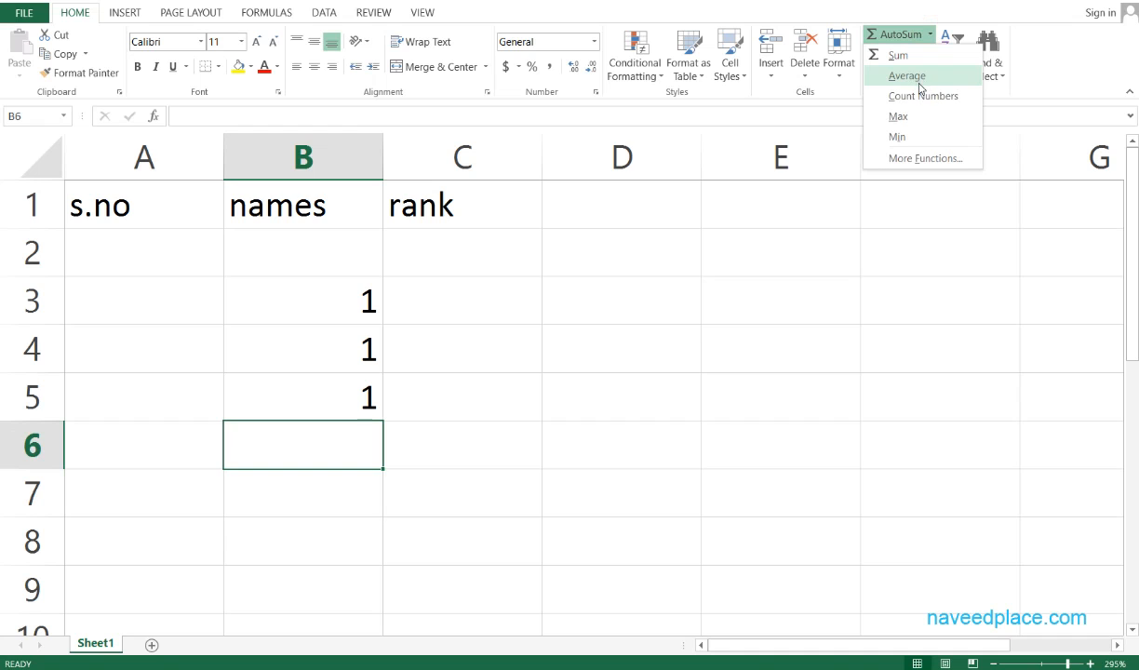
pyautogui.click(907, 115)
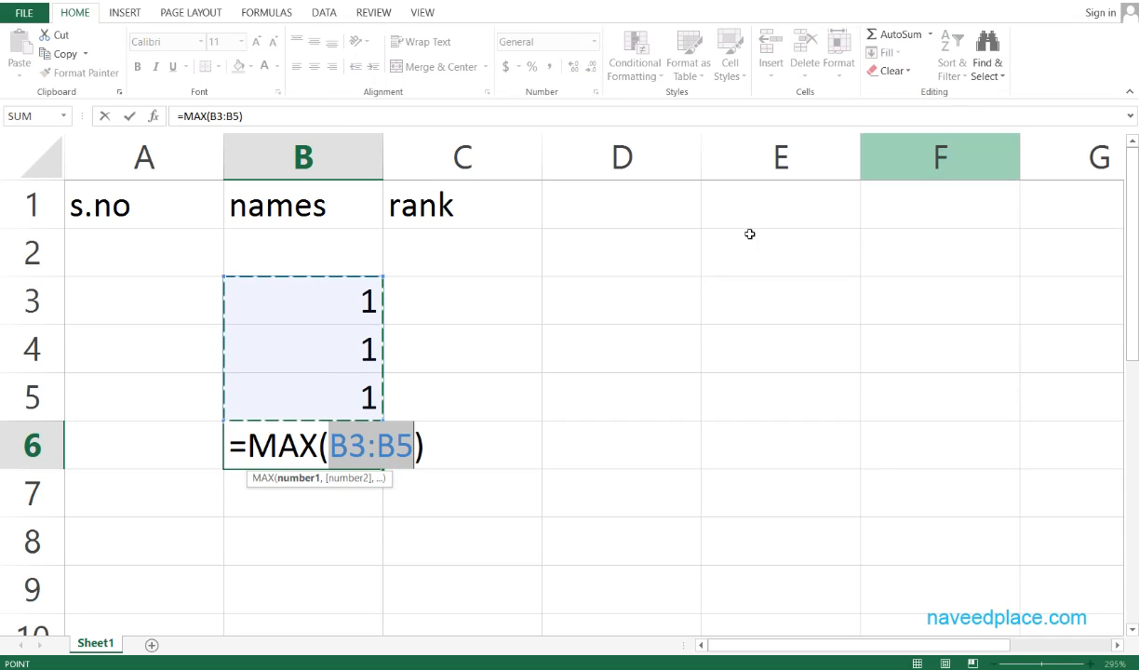
pyautogui.press('Return')
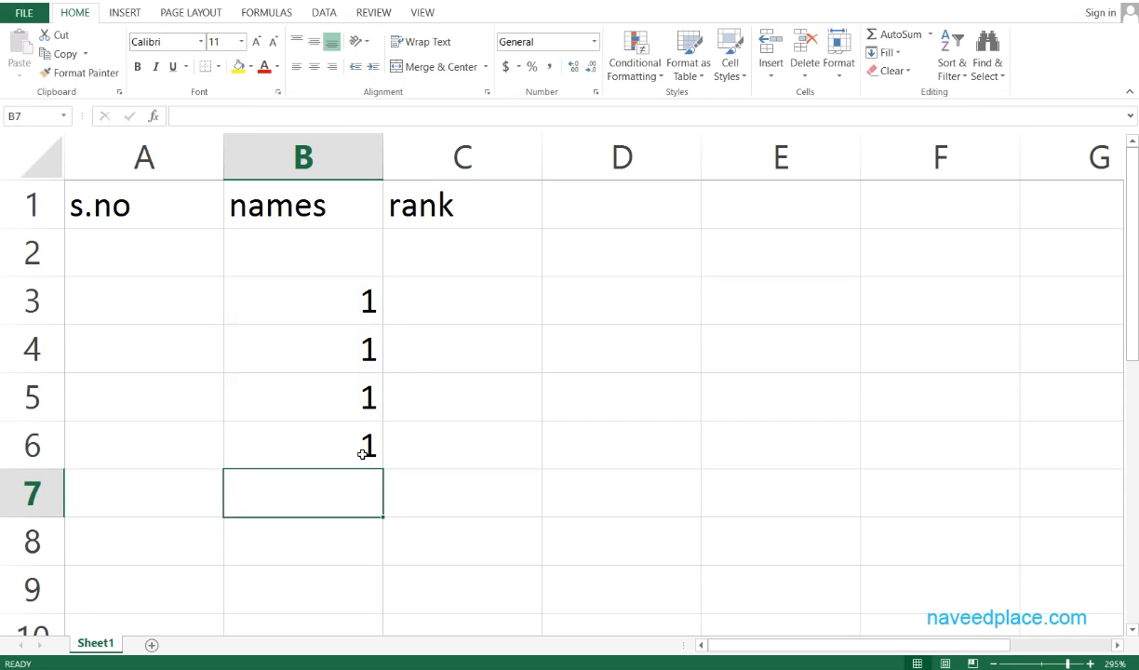
# Step: Undo the Max entry in cell B6
pyautogui.hotkey('ctrl', 'z')
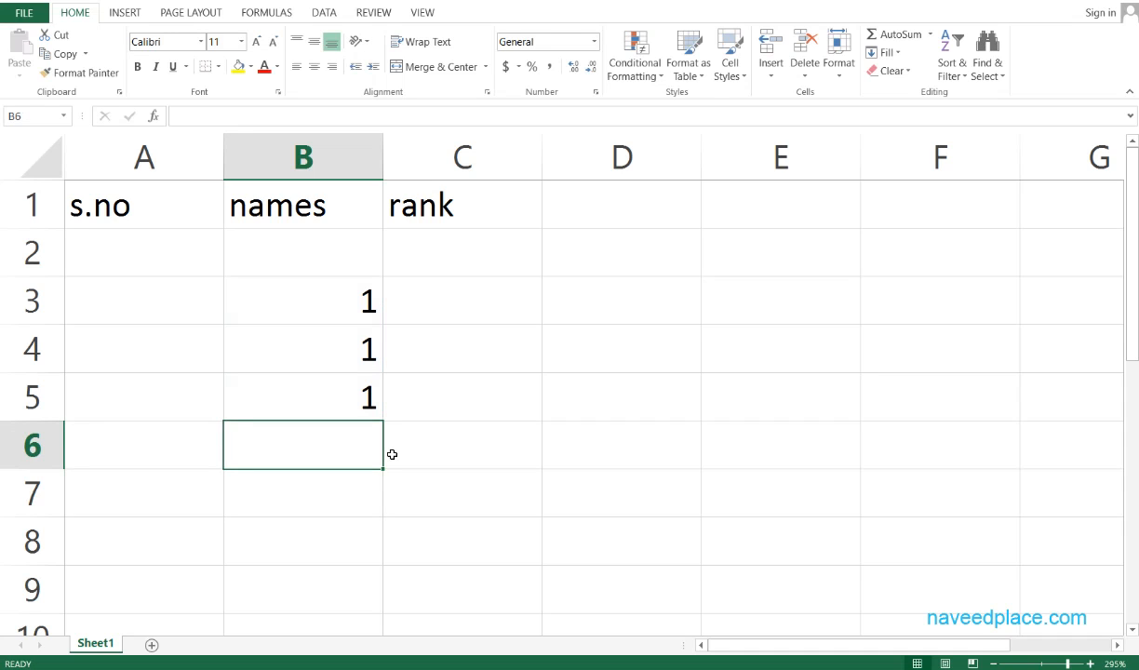
pyautogui.click(889, 58)
pyautogui.click(784, 263)
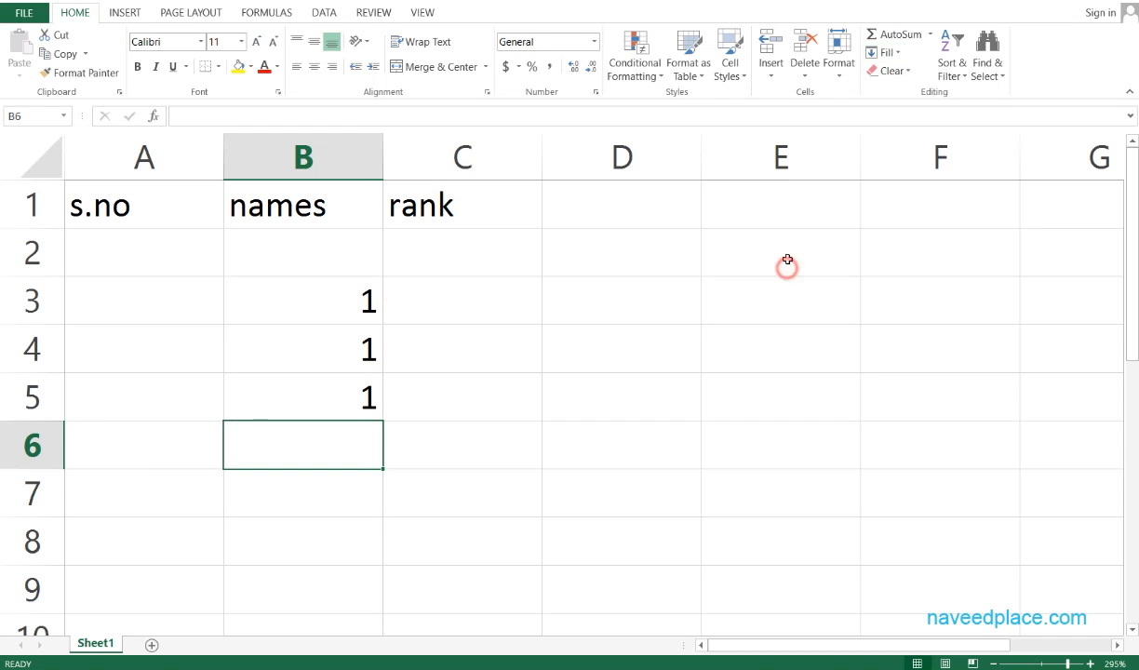
pyautogui.click(910, 75)
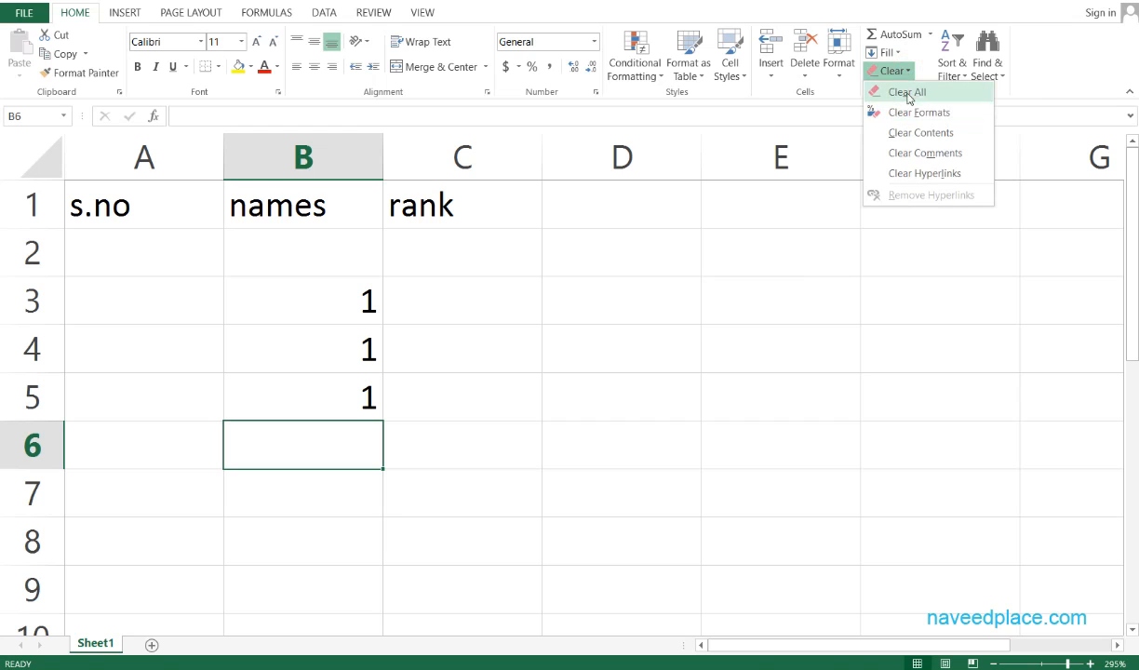
pyautogui.click(566, 393)
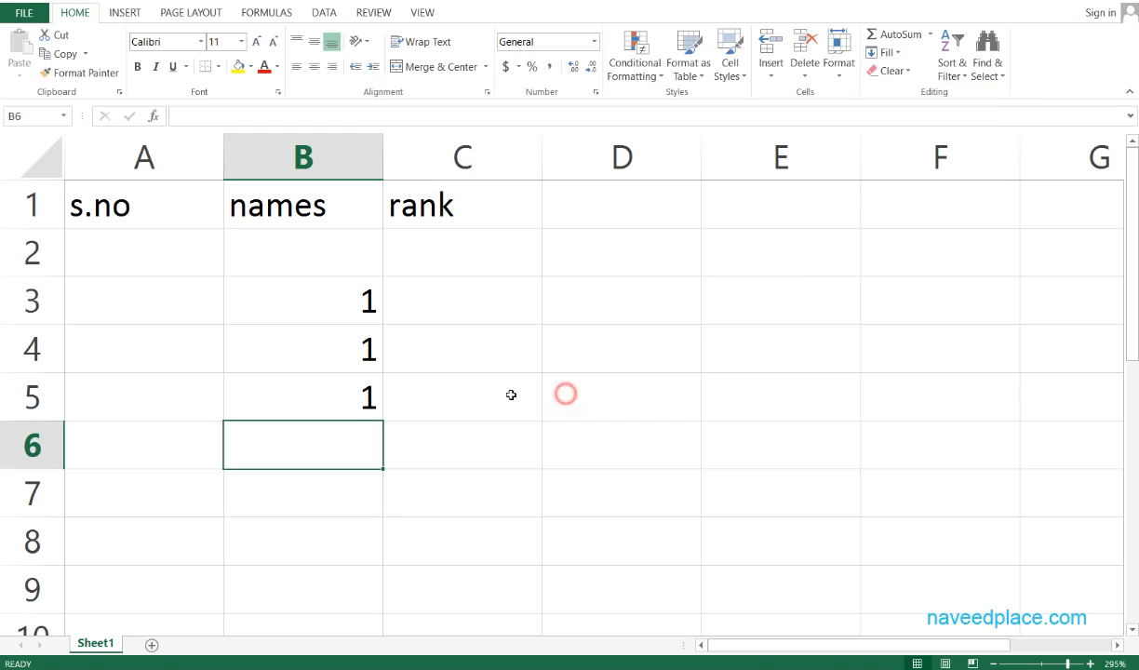
pyautogui.click(895, 71)
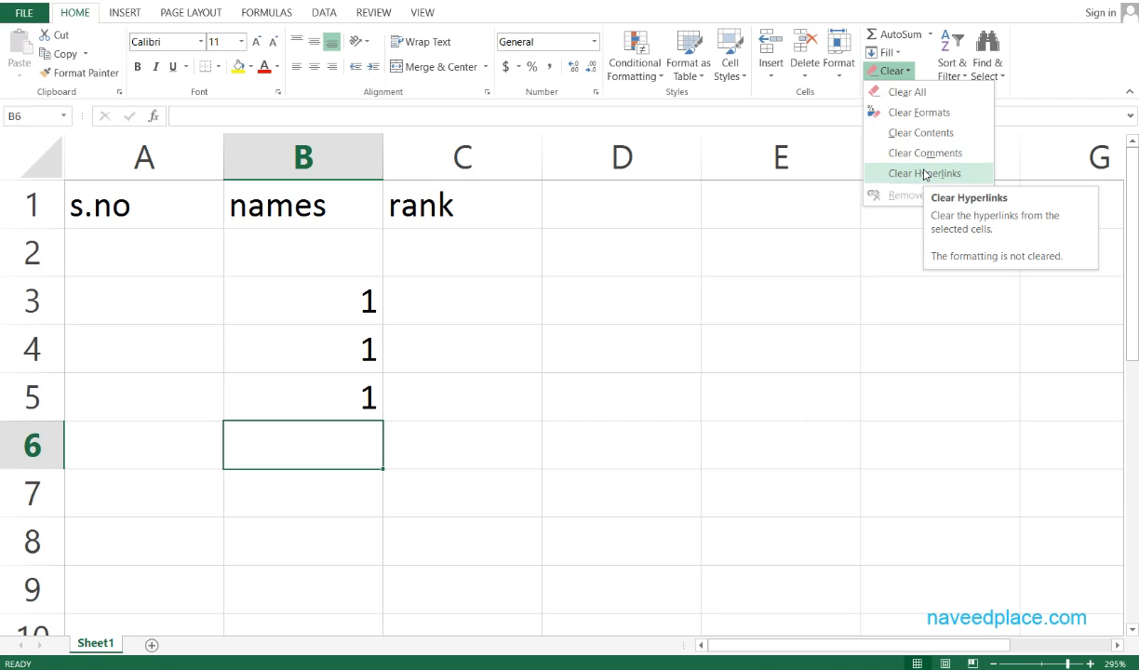
pyautogui.click(798, 265)
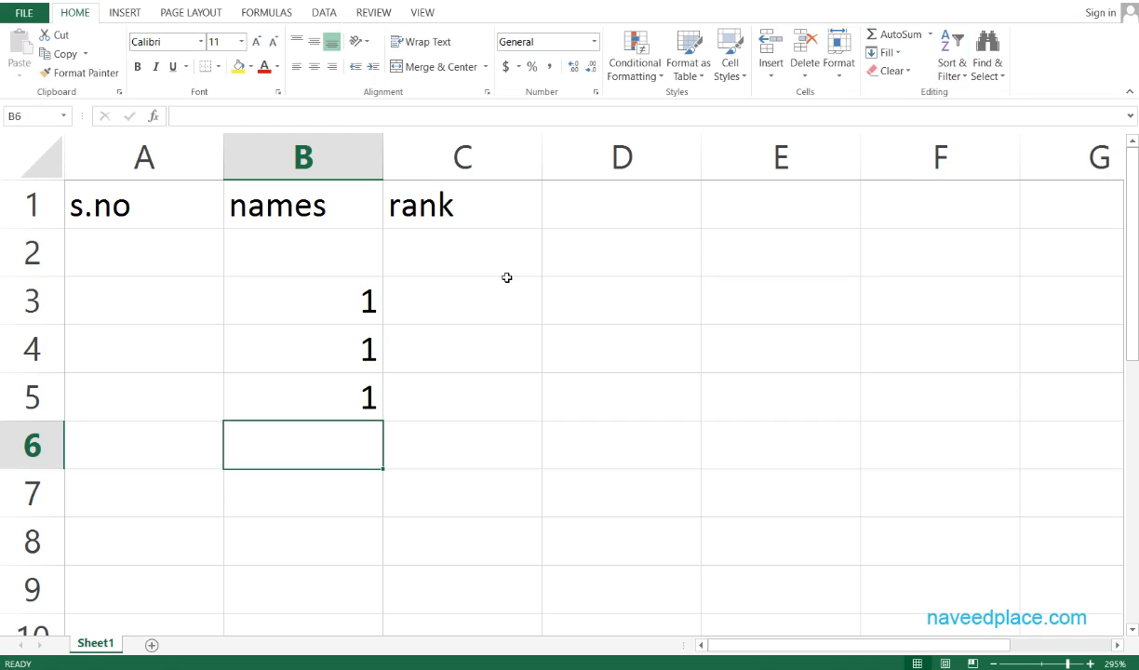
# Step: Enter a different person's first name in each of the cells D1, D2 and D3
pyautogui.click(646, 213)
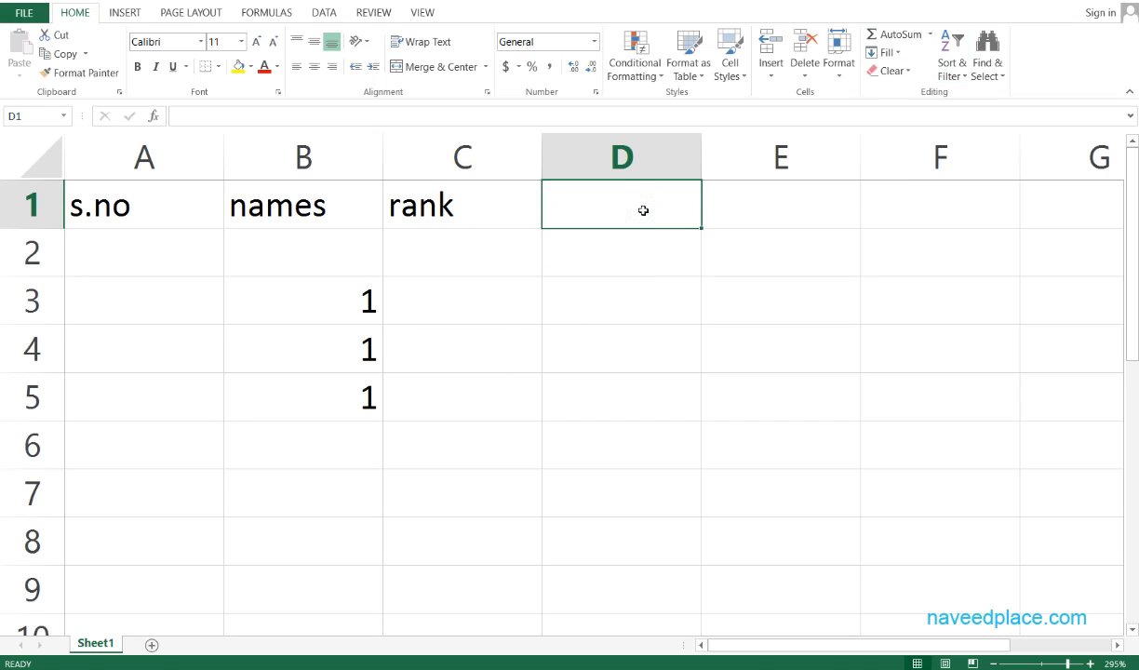
pyautogui.write('Ali')
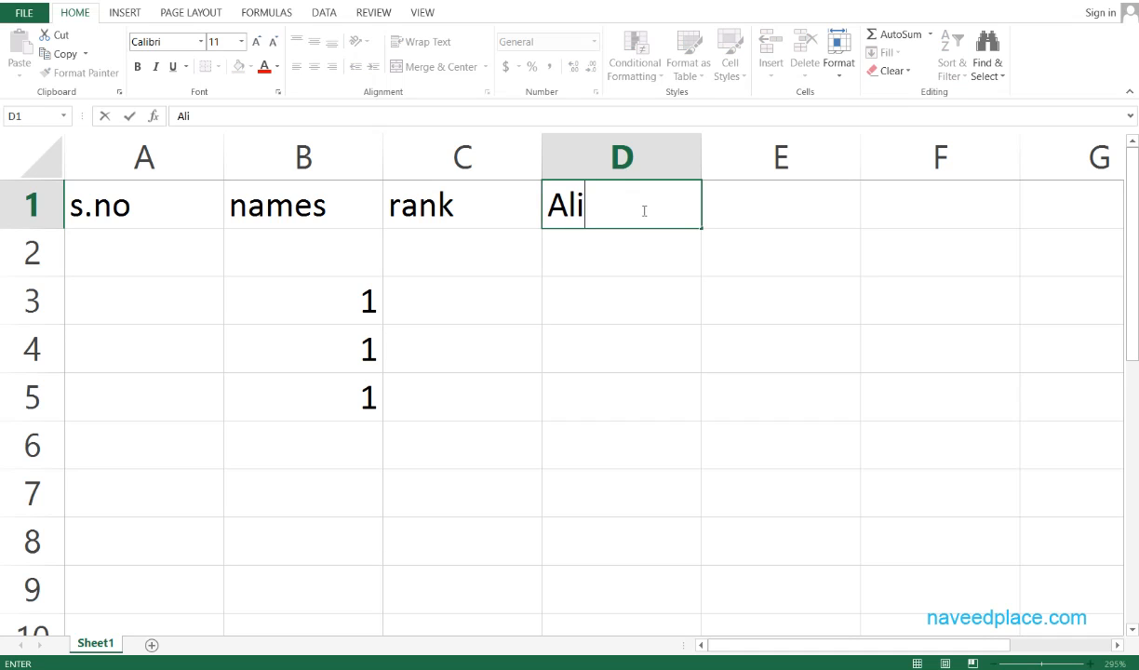
pyautogui.press('Return')
pyautogui.write('Kamran')
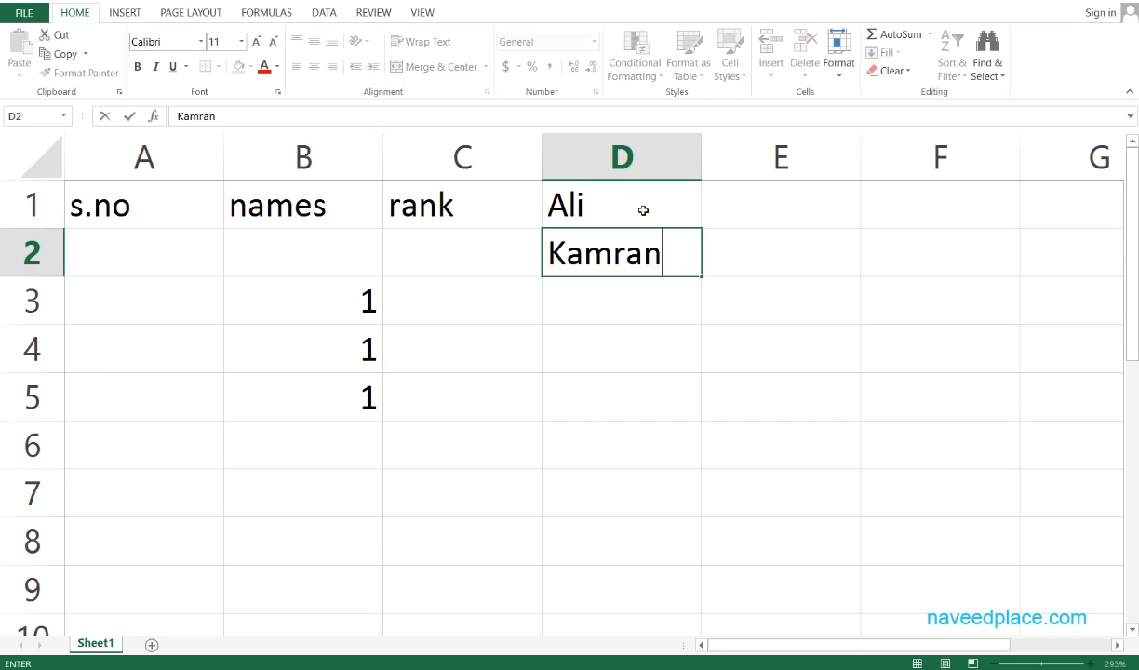
pyautogui.press('Return')
pyautogui.write('Huss')
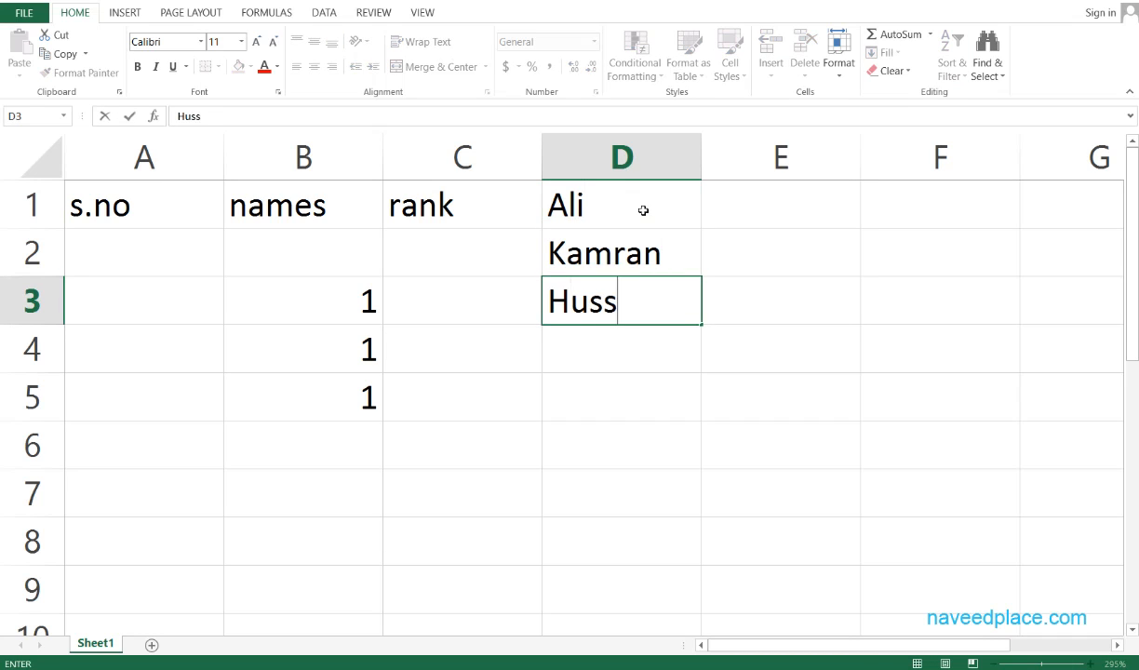
pyautogui.write("ain'")
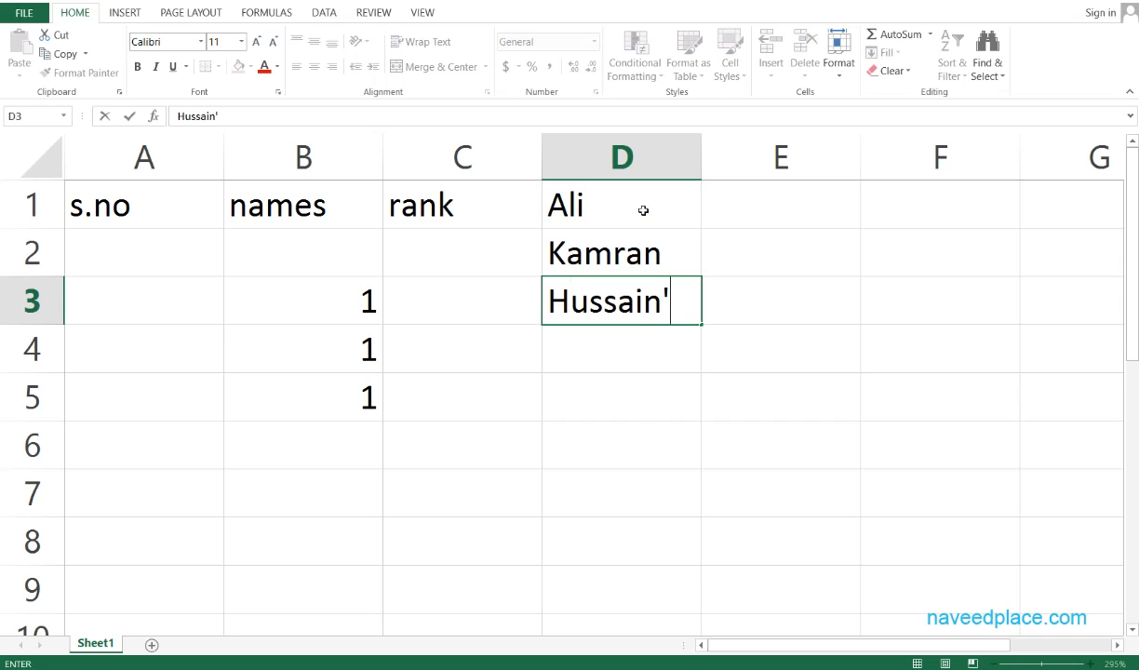
pyautogui.press('BackSpace')
pyautogui.press('Return')
# Step: Add two more people's first names to the list, in cells D4 and D5
pyautogui.write('naveed')
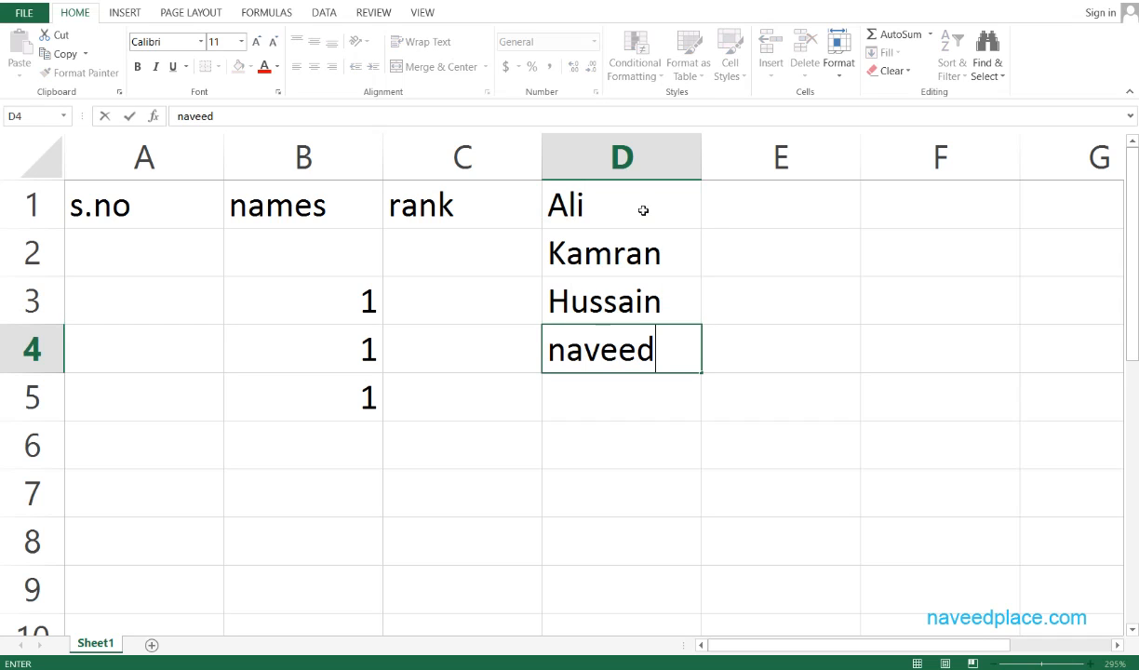
pyautogui.press('Return')
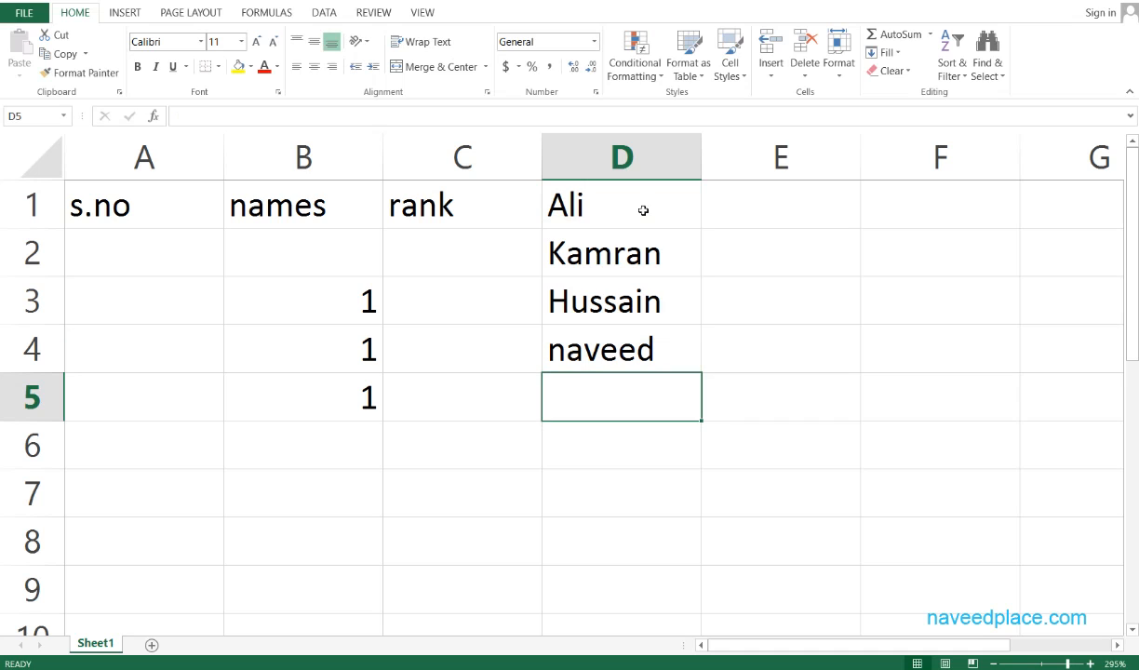
pyautogui.write('Zaheetr')
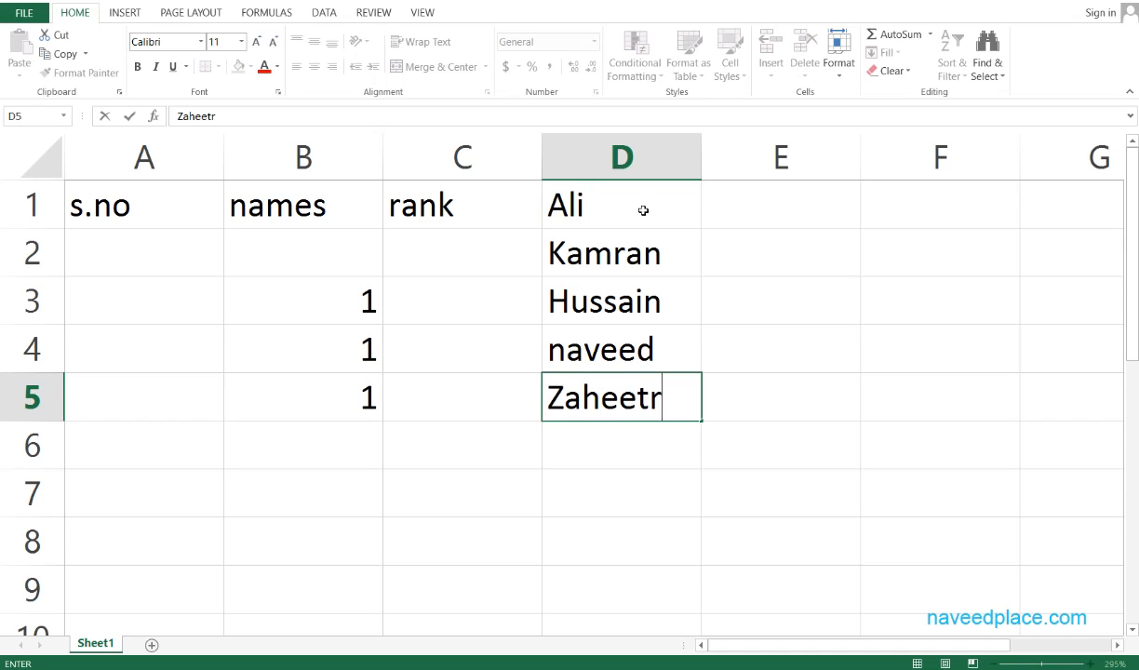
pyautogui.press('BackSpace')
pyautogui.press('BackSpace')
pyautogui.write('r')
pyautogui.press('Return')
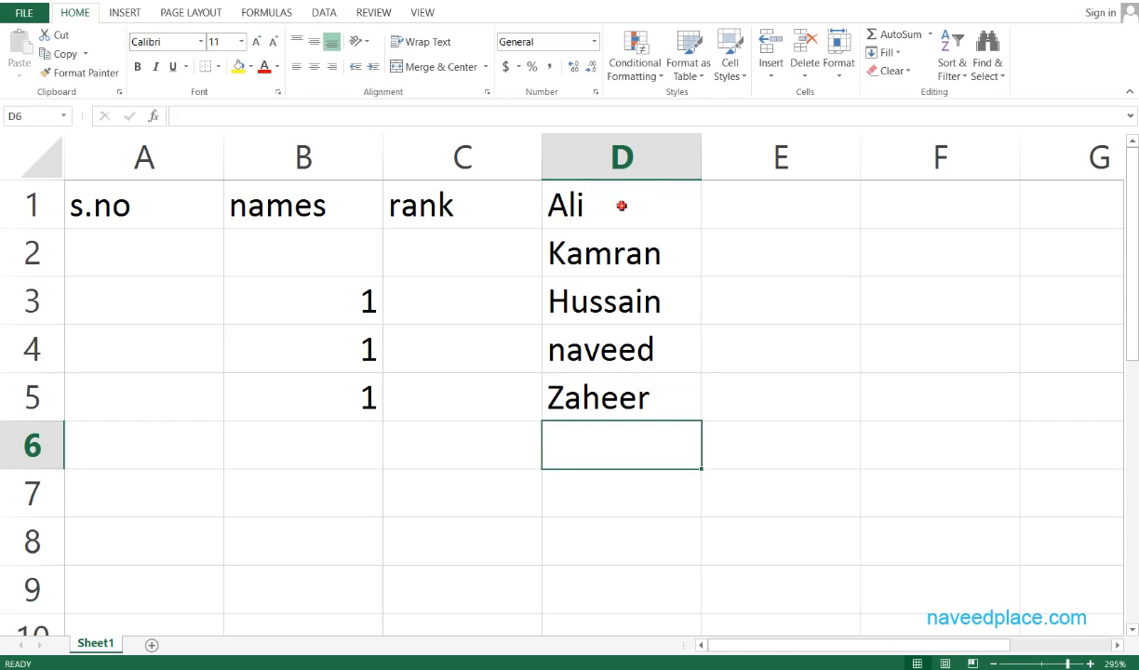
# Step: Sort the names in D1:D9 from Z to A, expanding the selection to the adjacent columns
pyautogui.moveTo(590, 207); pyautogui.dragTo(605, 572)
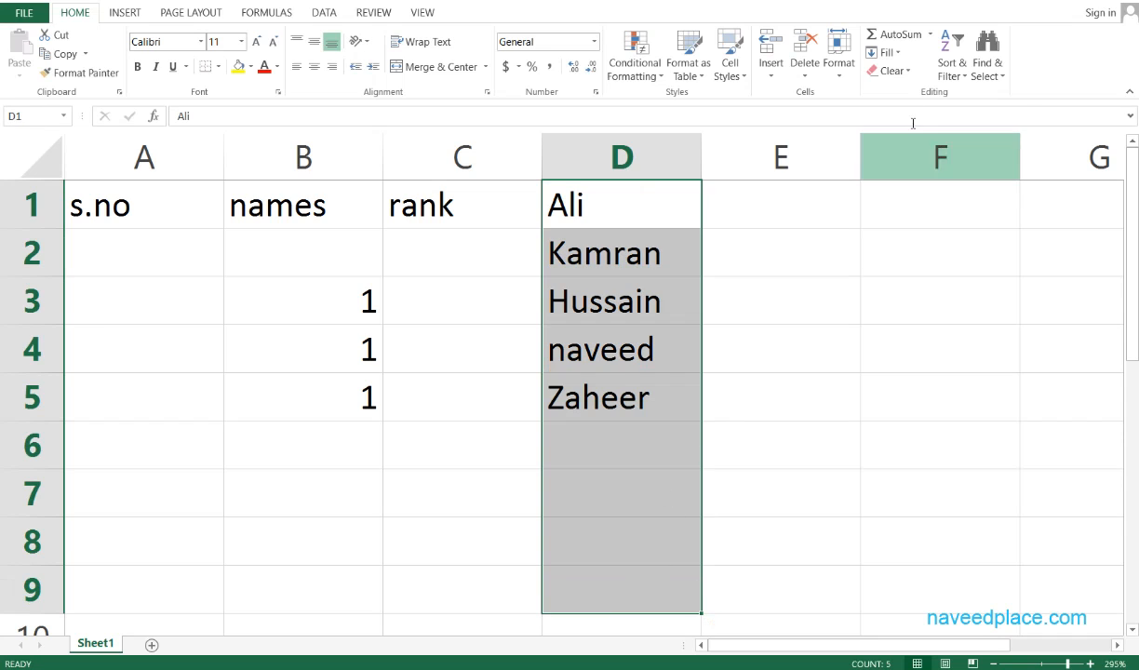
pyautogui.click(951, 58)
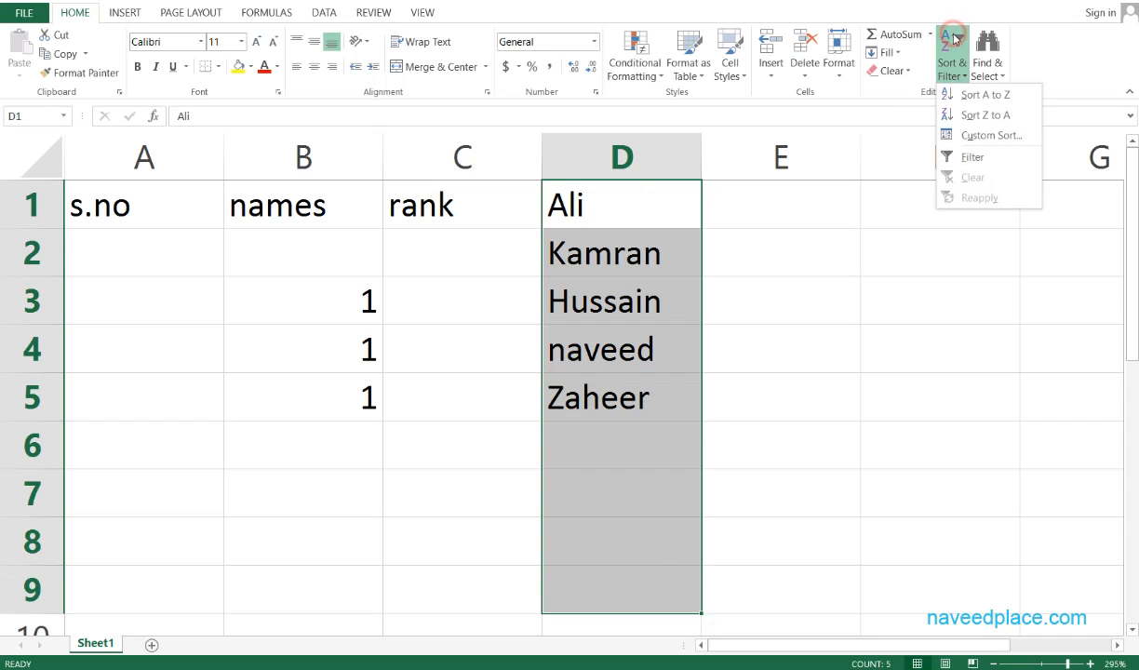
pyautogui.click(976, 121)
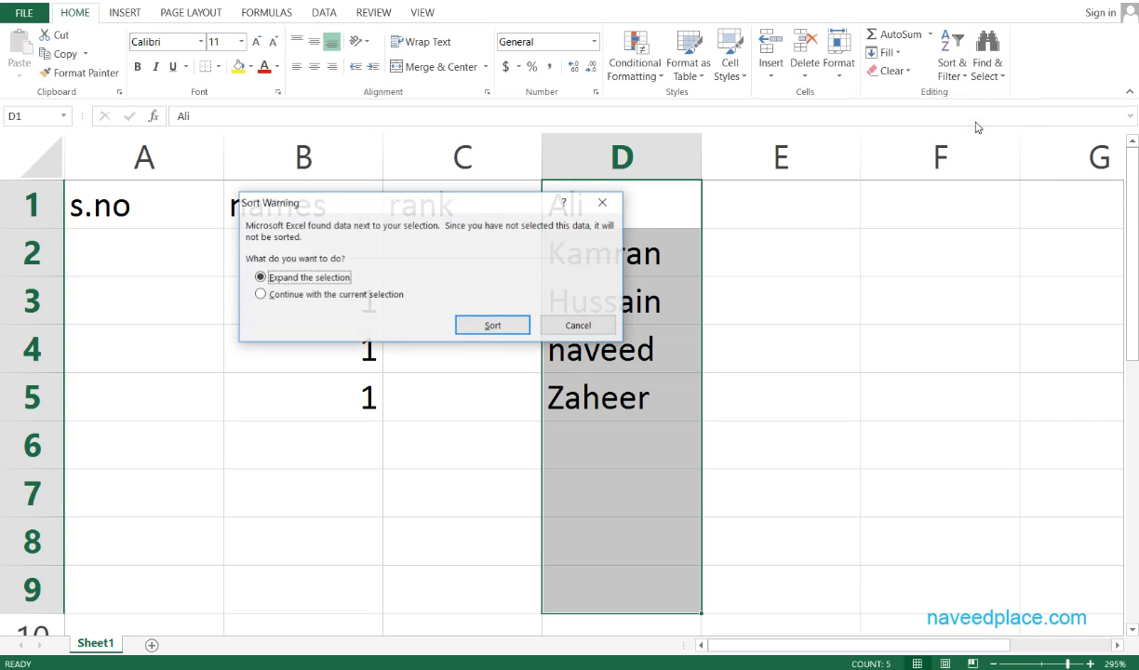
pyautogui.click(502, 326)
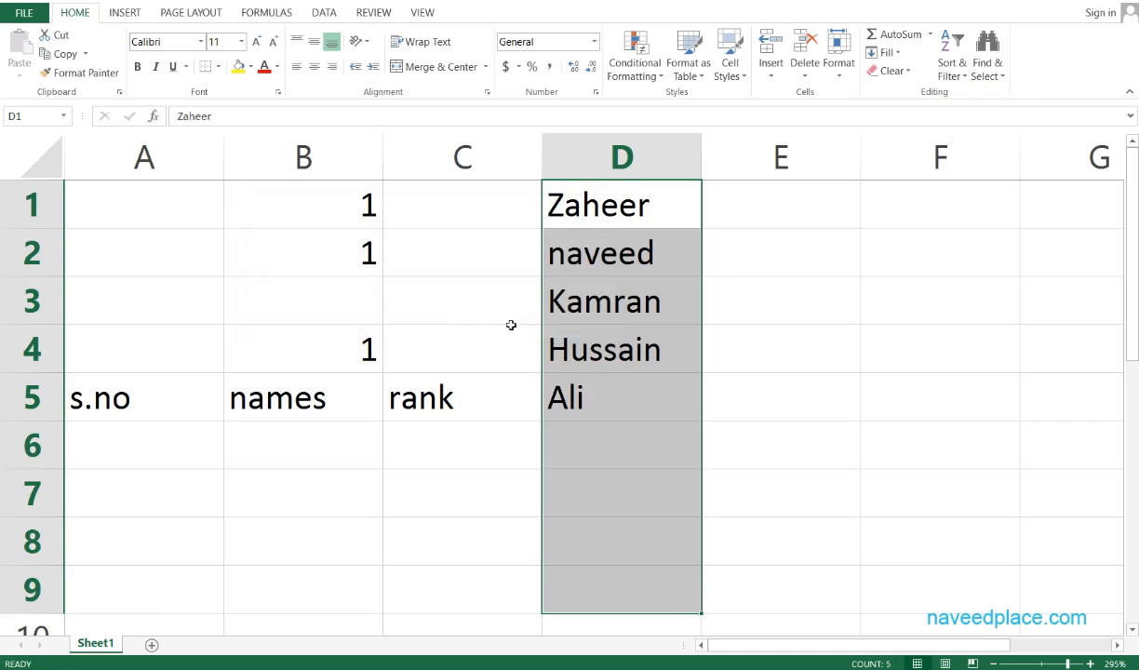
# Step: Sort the names in D1:D7 from A to Z, expanding the selection to the adjacent columns
pyautogui.click(594, 328)
pyautogui.moveTo(621, 205); pyautogui.dragTo(618, 231)
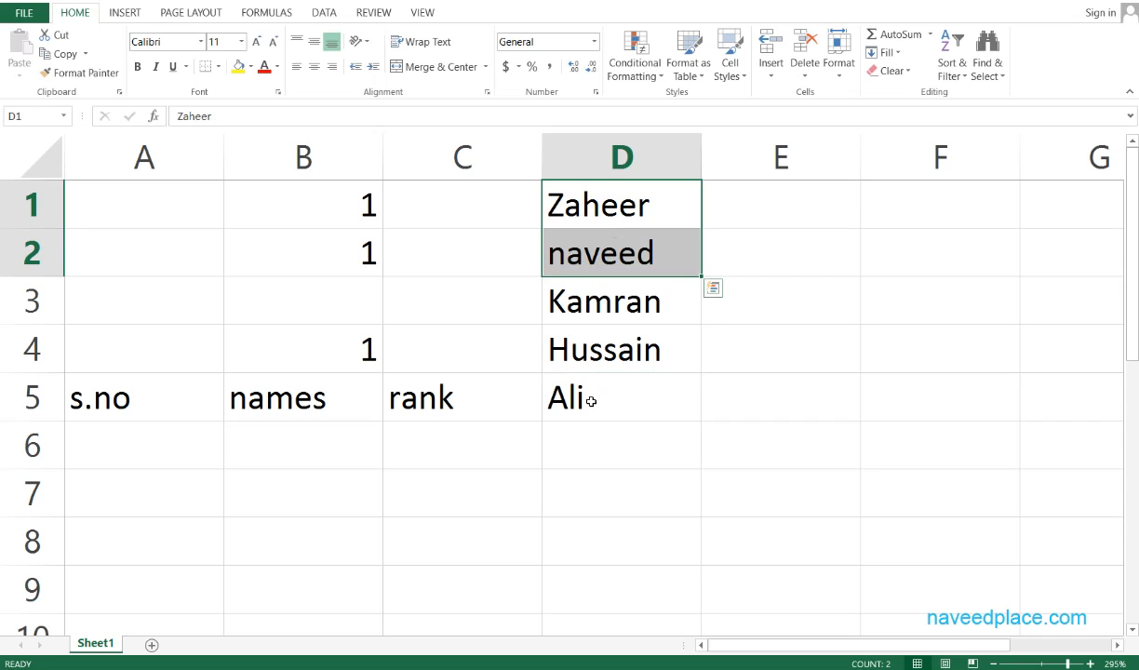
pyautogui.click(604, 301)
pyautogui.moveTo(614, 205); pyautogui.dragTo(618, 477)
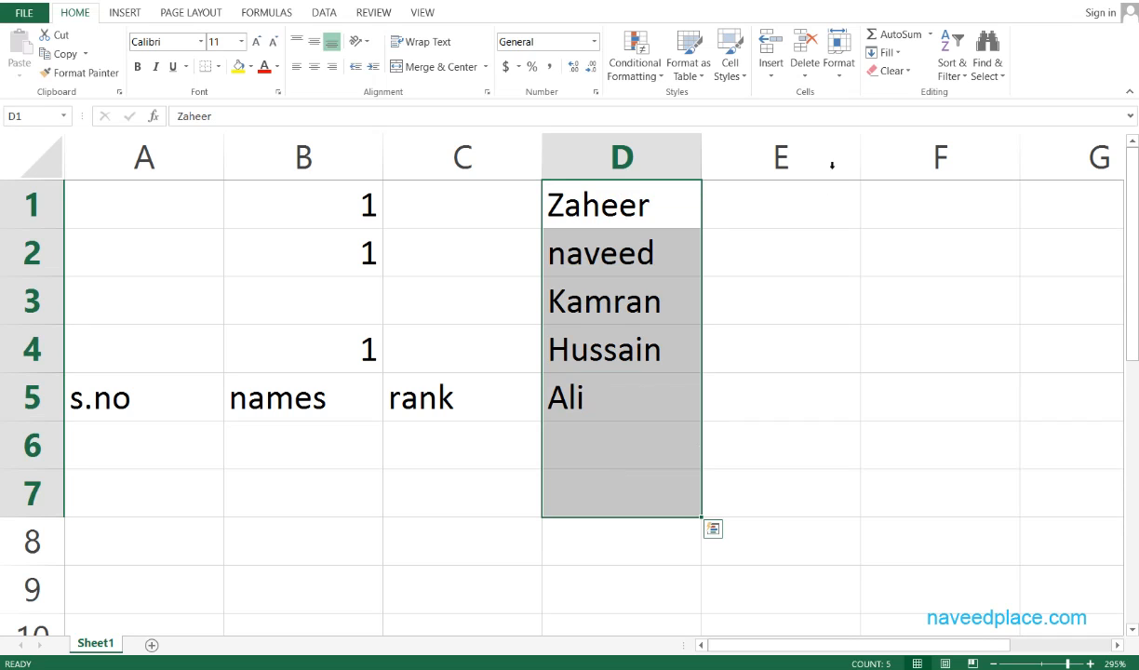
pyautogui.click(947, 62)
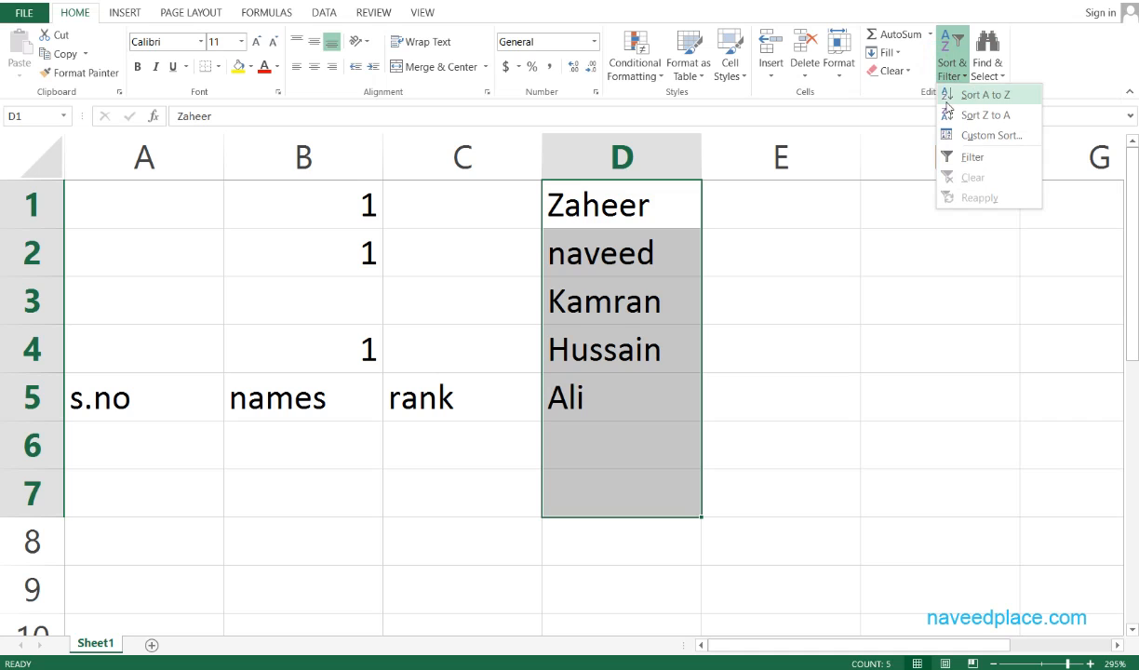
pyautogui.click(947, 94)
pyautogui.click(480, 328)
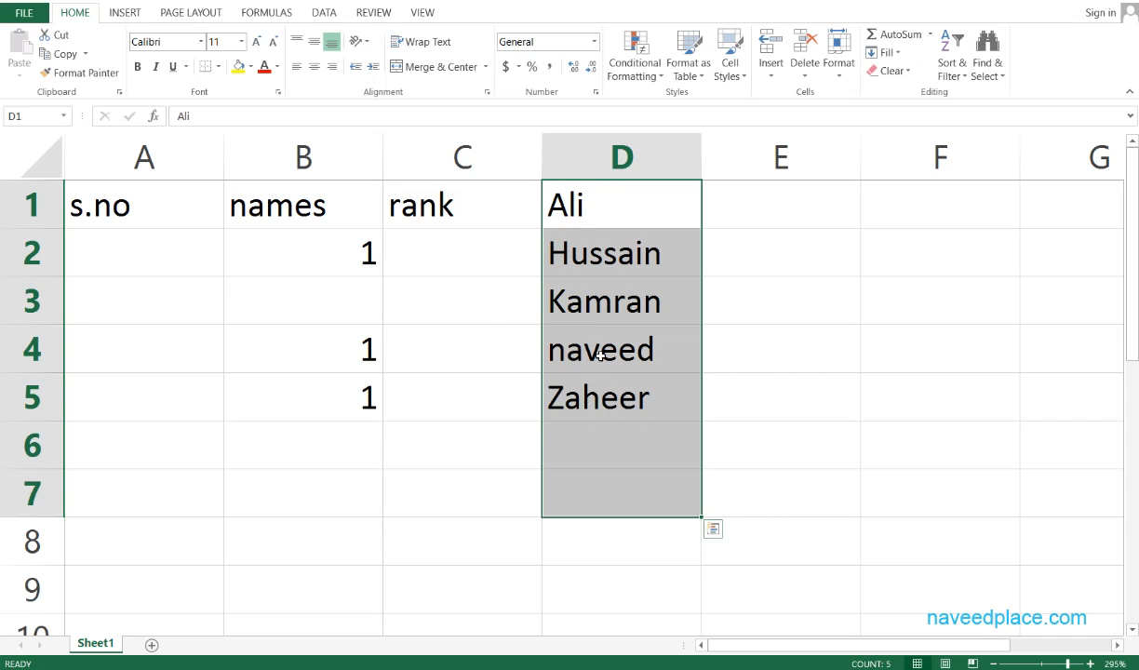
# Step: Find the first name held in cell D4 within the selected range and close the search dialog
pyautogui.click(988, 63)
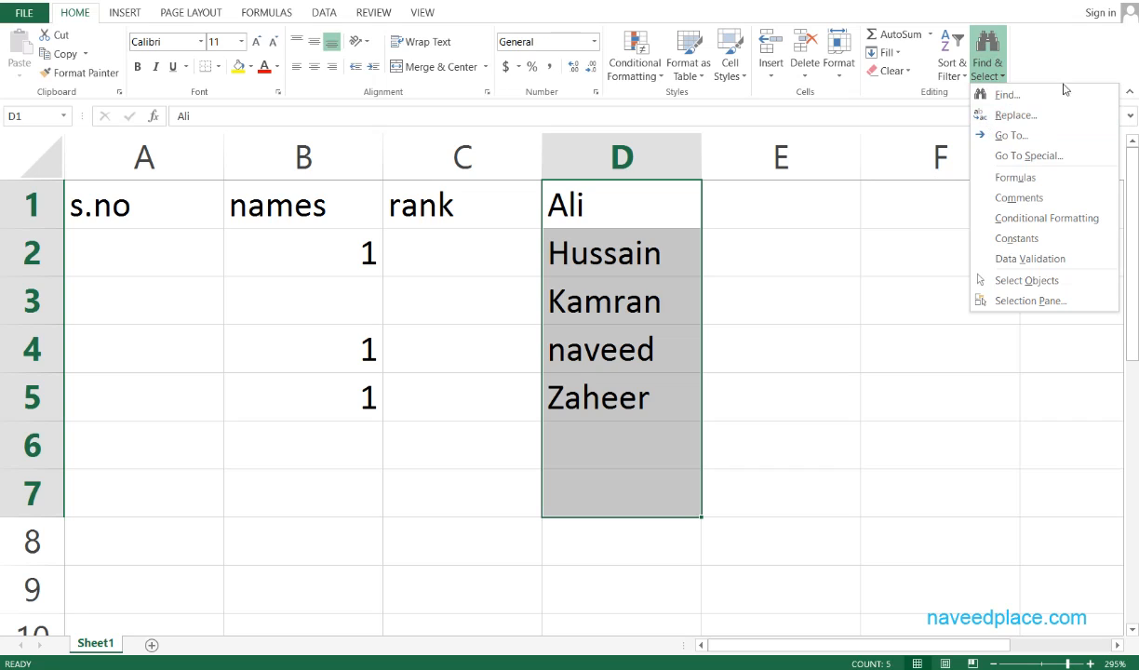
pyautogui.click(791, 358)
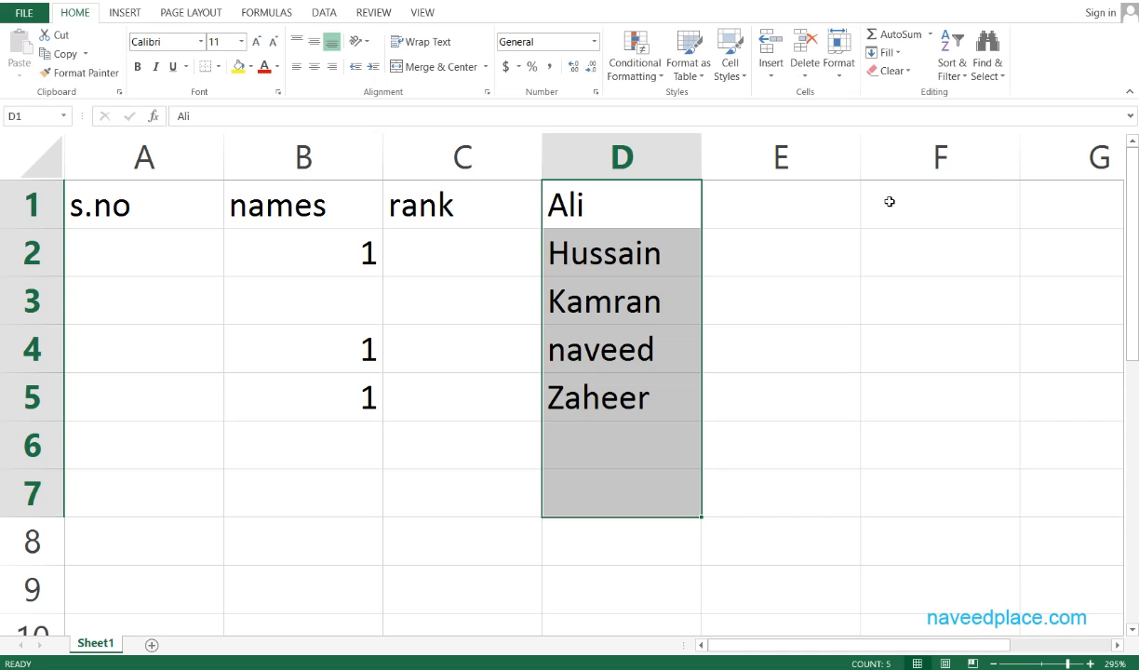
pyautogui.click(986, 54)
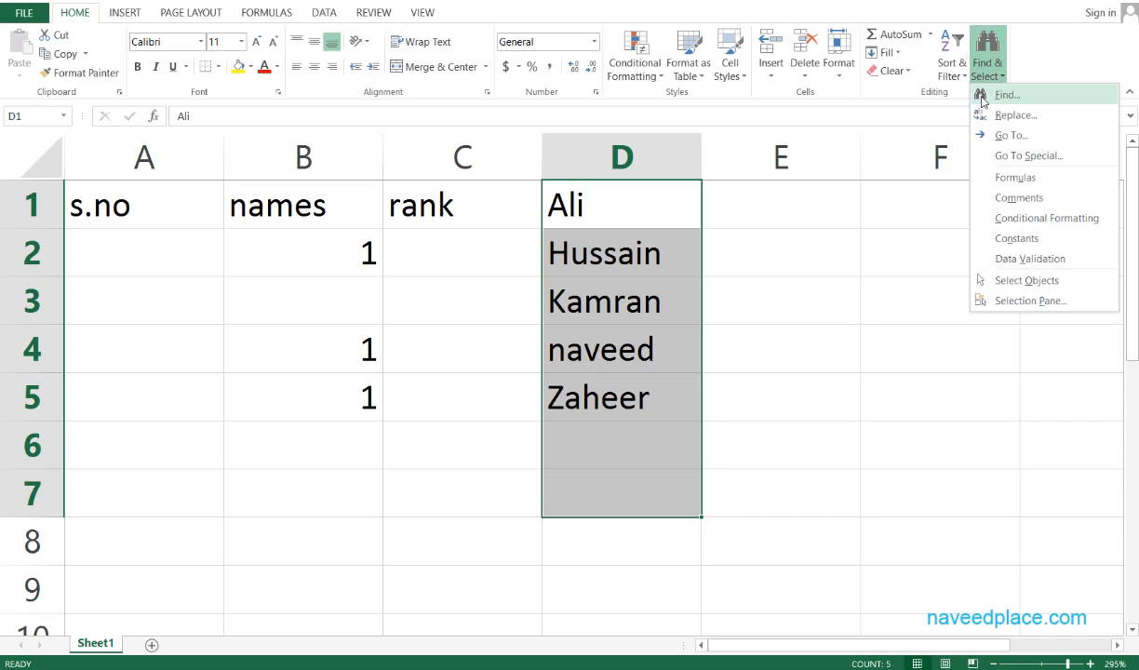
pyautogui.click(984, 96)
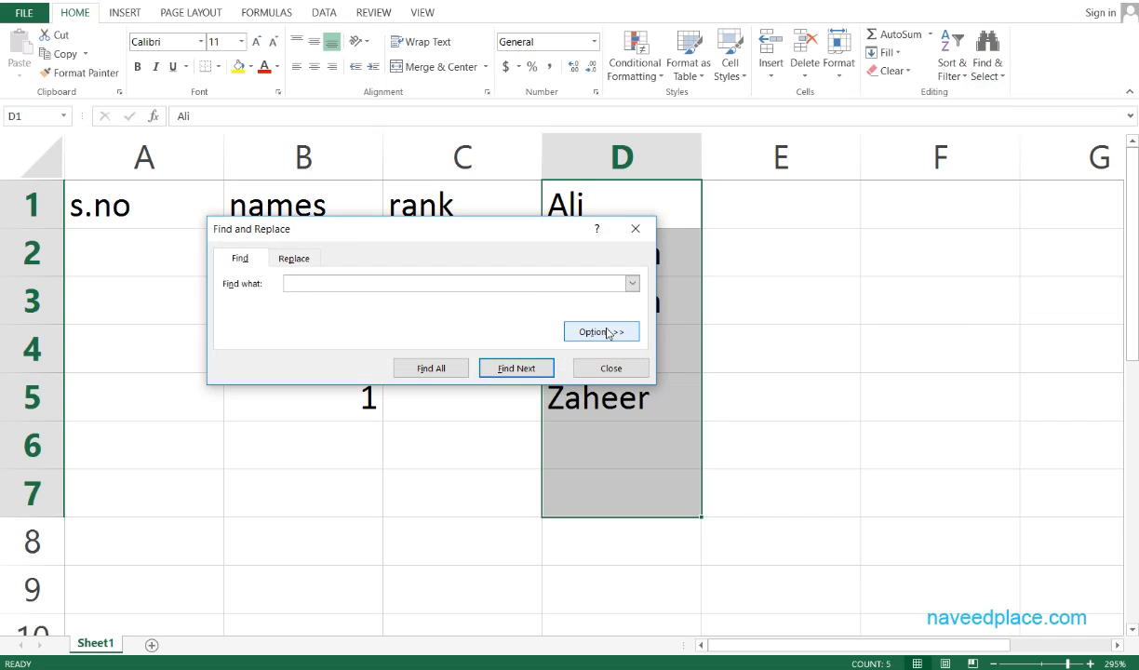
pyautogui.click(428, 283)
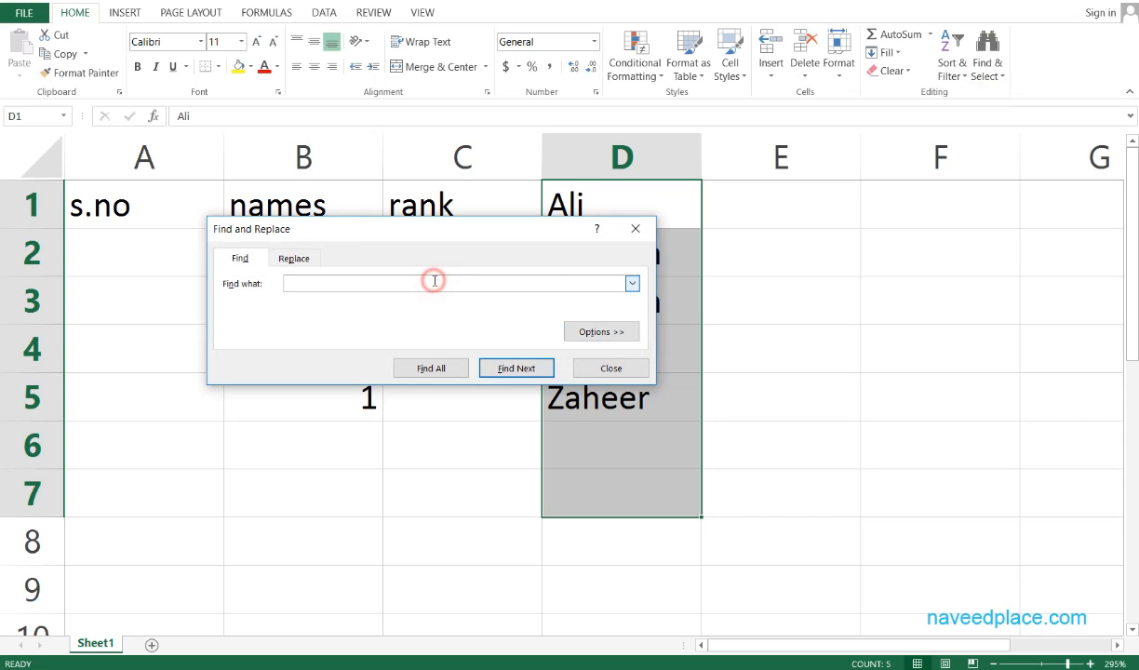
pyautogui.moveTo(370, 282); pyautogui.dragTo(321, 287)
pyautogui.write('naveed')
pyautogui.press('Return')
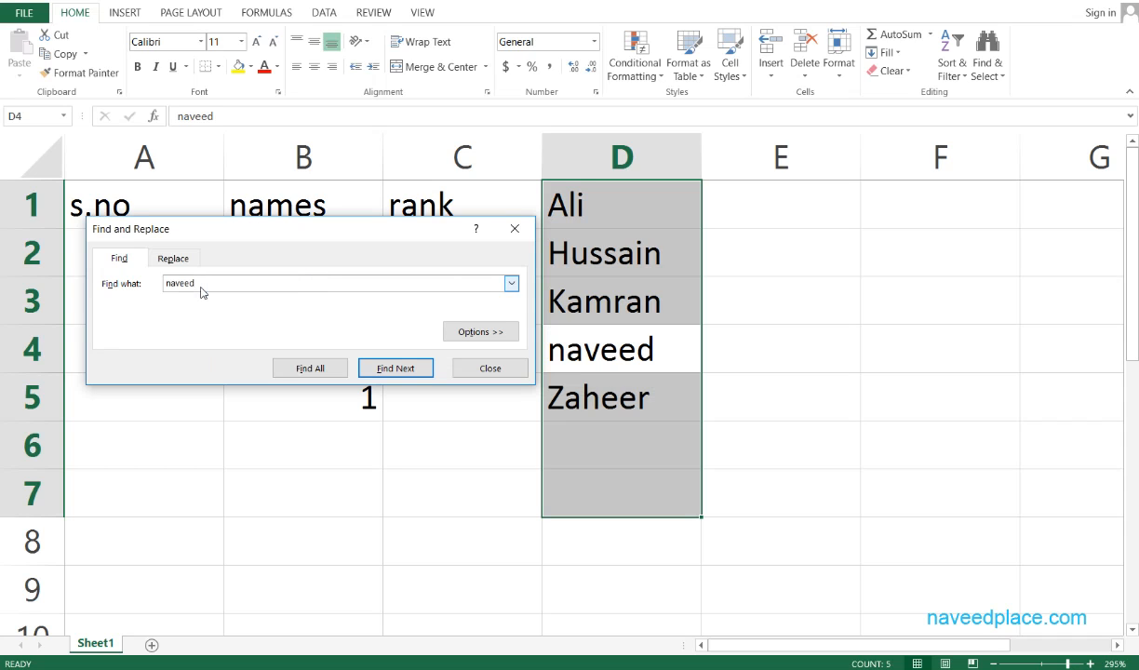
pyautogui.click(511, 230)
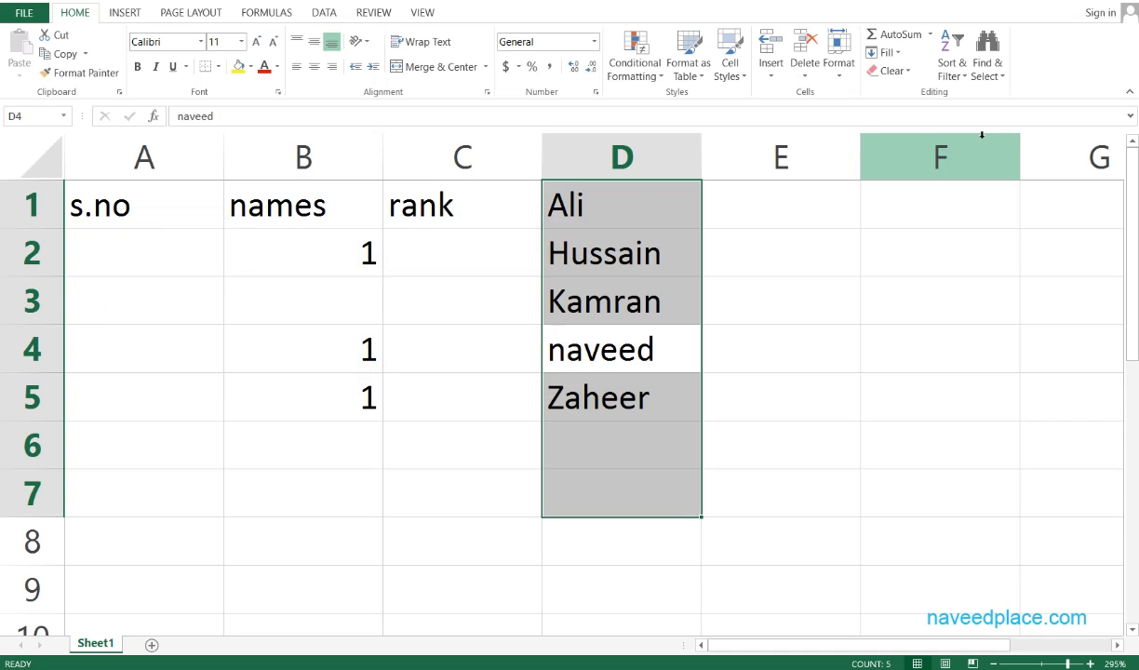
# Step: Replace all occurrences of the first name in cell D4 with naveedplace.com and close the Find and Replace dialog
pyautogui.click(986, 51)
pyautogui.click(997, 118)
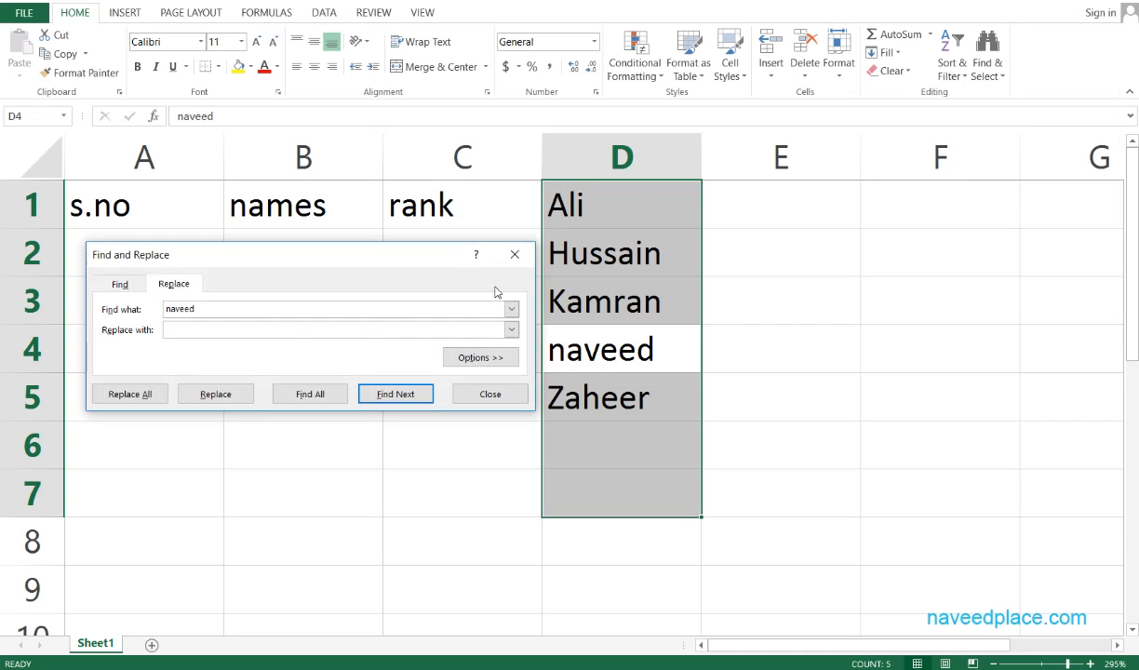
pyautogui.click(216, 332)
pyautogui.click(217, 332)
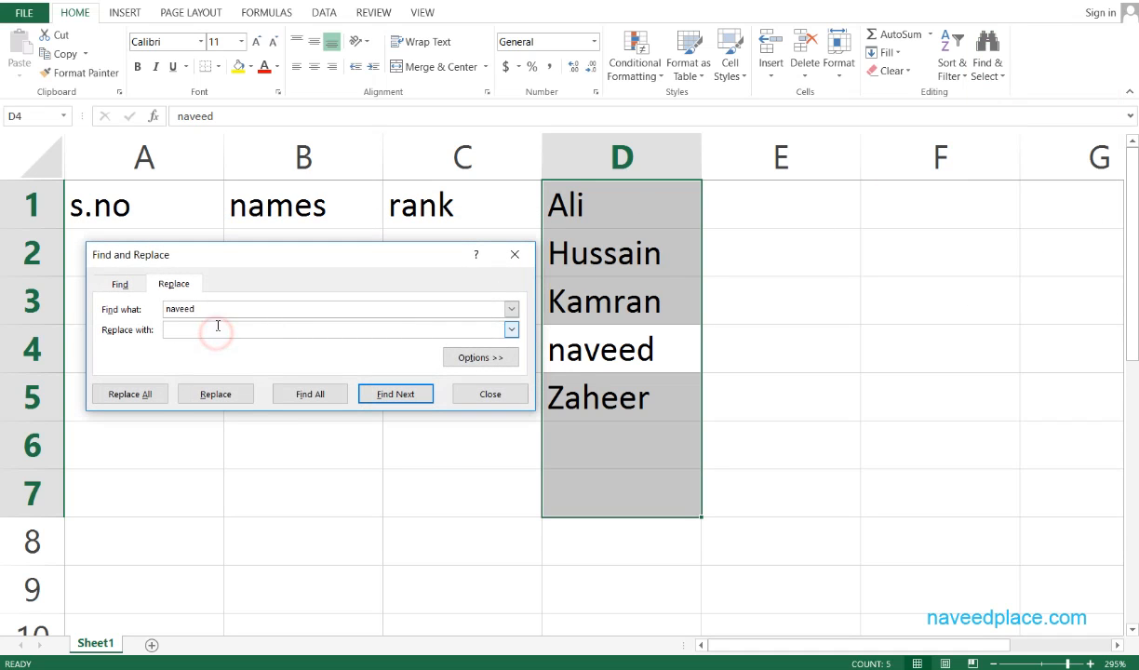
pyautogui.click(217, 326)
pyautogui.click(214, 333)
pyautogui.write('naveedplace')
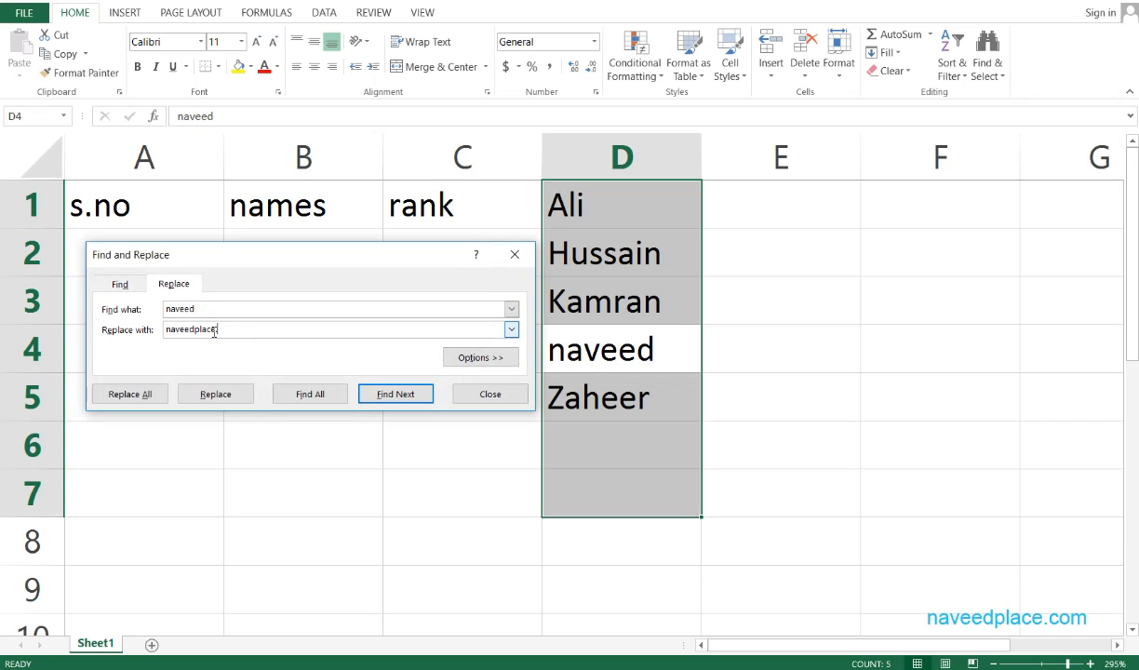
pyautogui.write('.com')
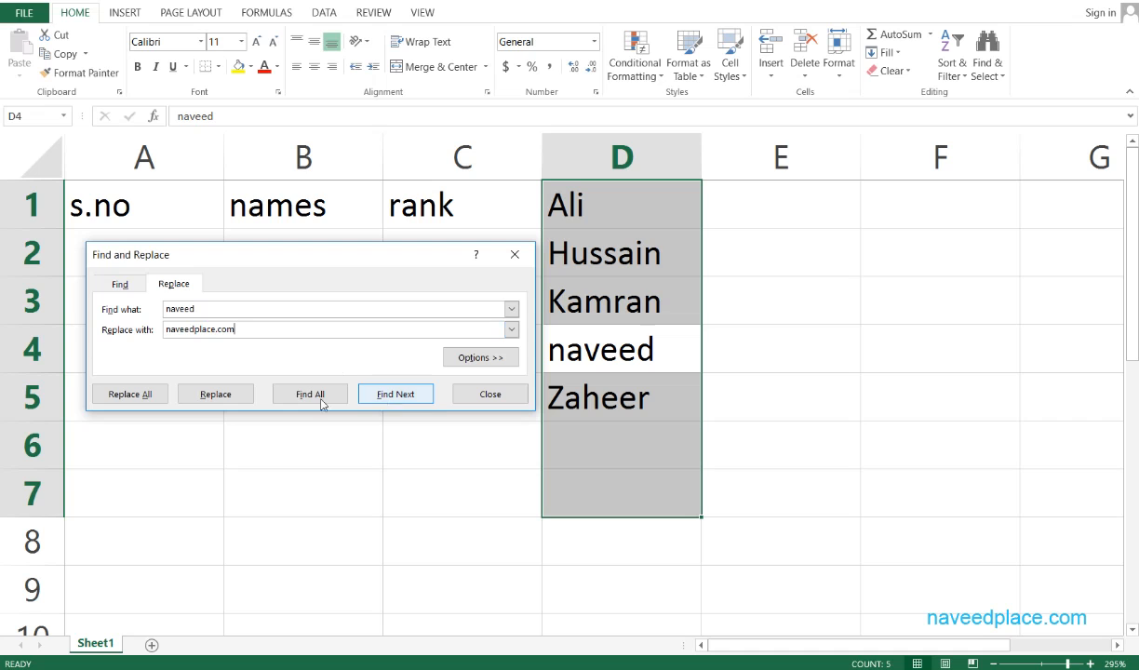
pyautogui.click(144, 402)
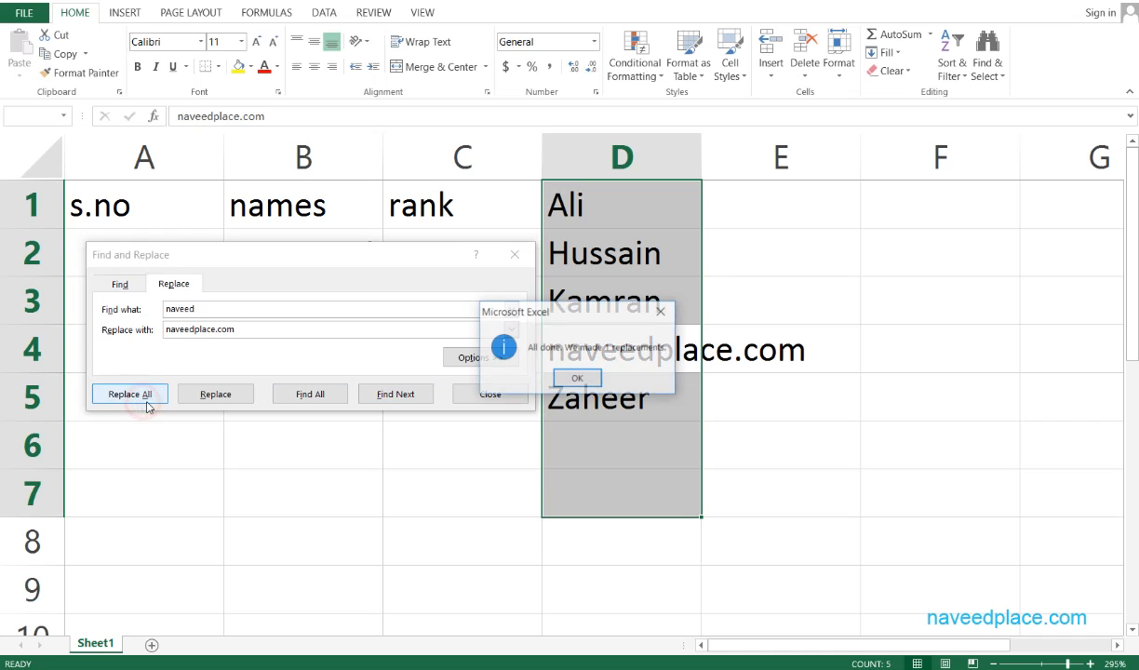
pyautogui.click(583, 376)
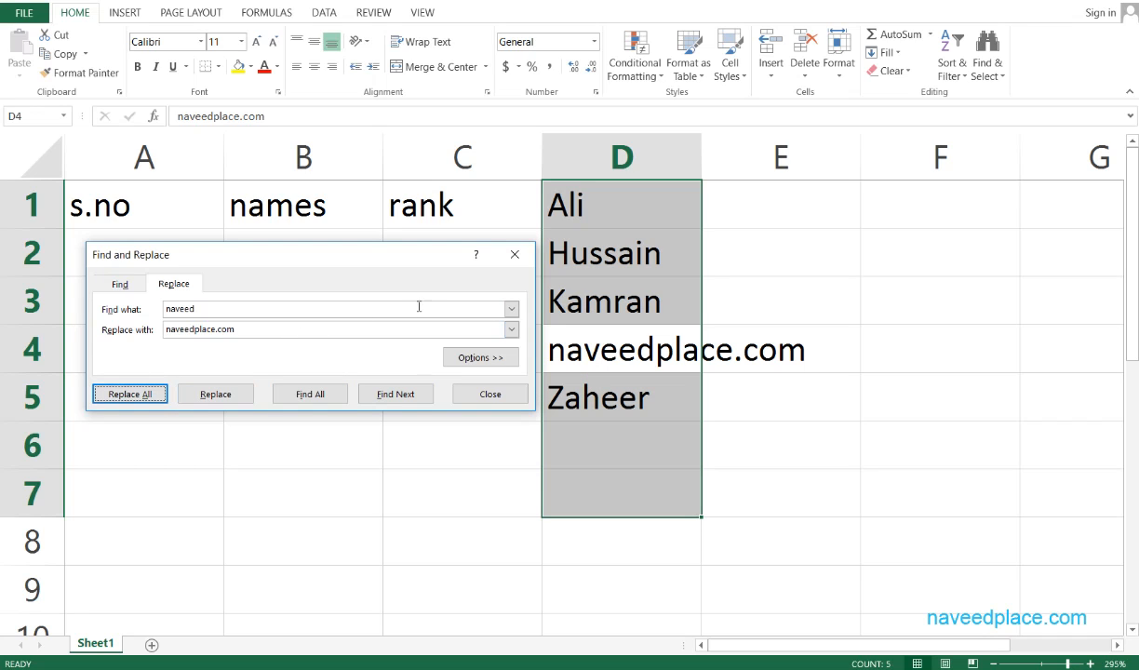
pyautogui.click(533, 258)
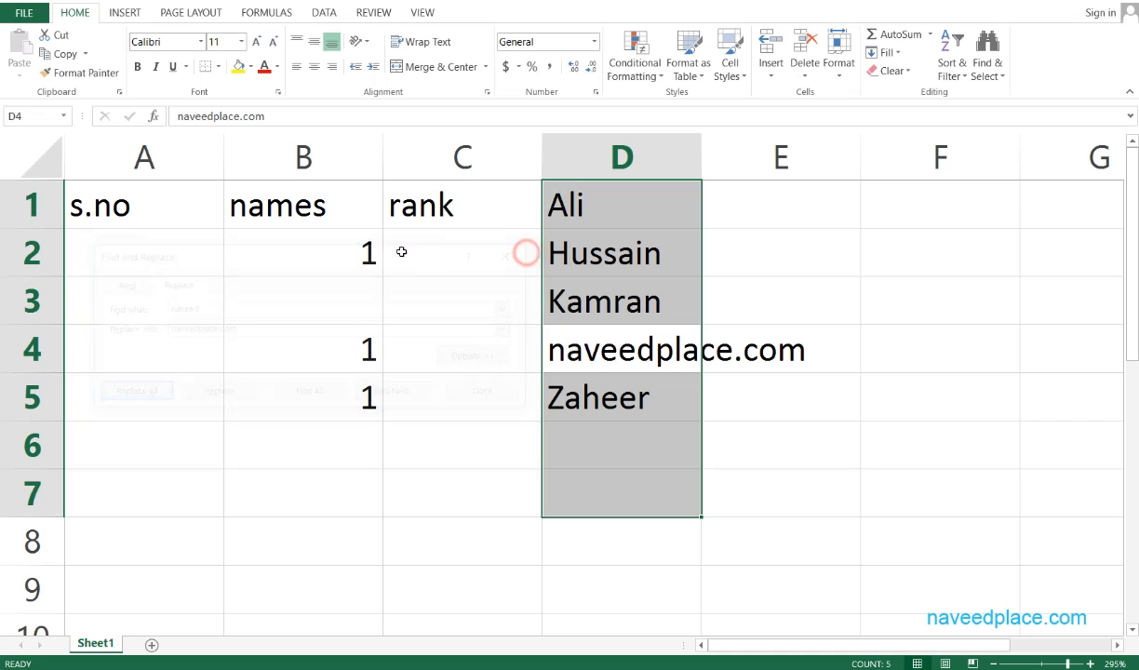
# Step: Examine the Go To Special options without applying any of them
pyautogui.click(987, 67)
pyautogui.click(1014, 156)
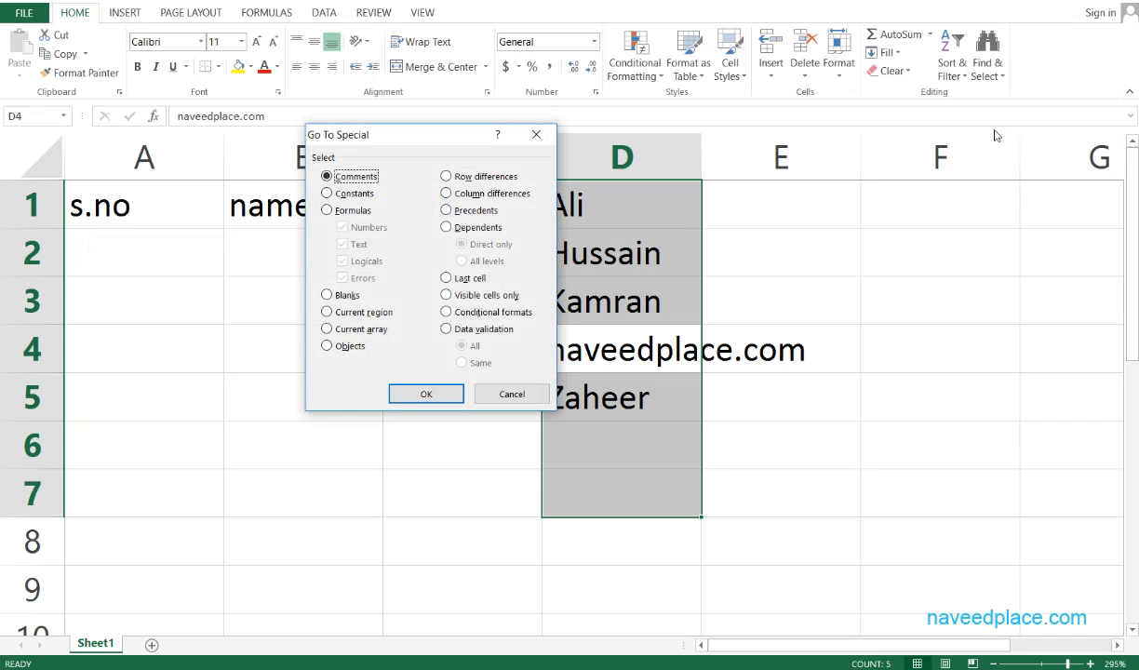
pyautogui.click(535, 135)
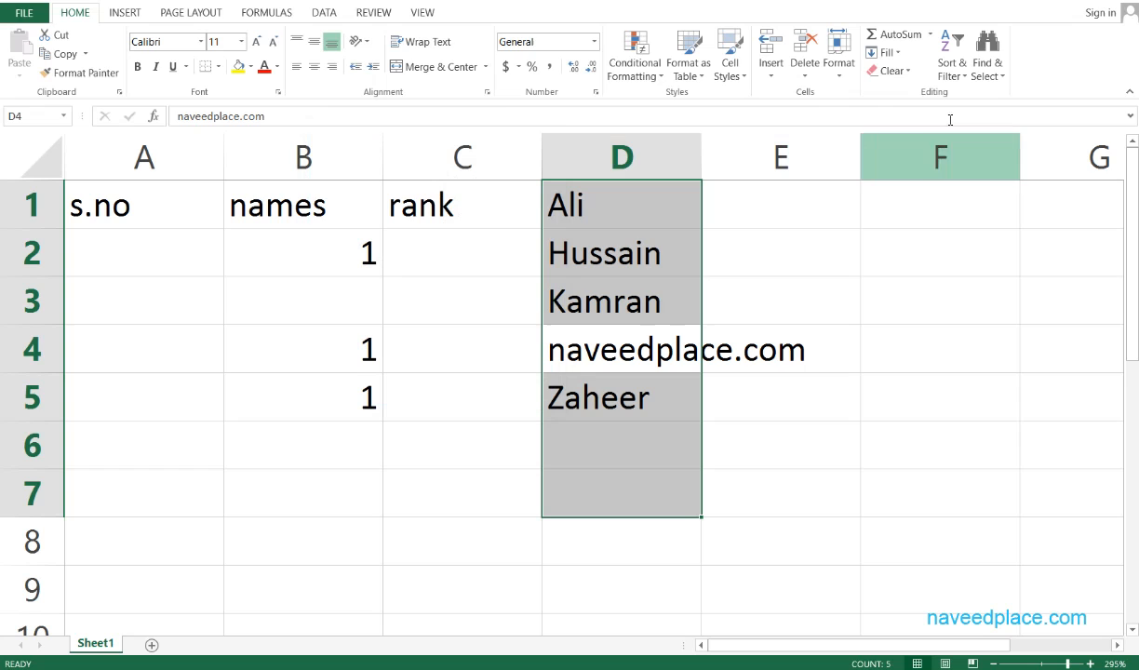
pyautogui.click(986, 63)
pyautogui.click(907, 355)
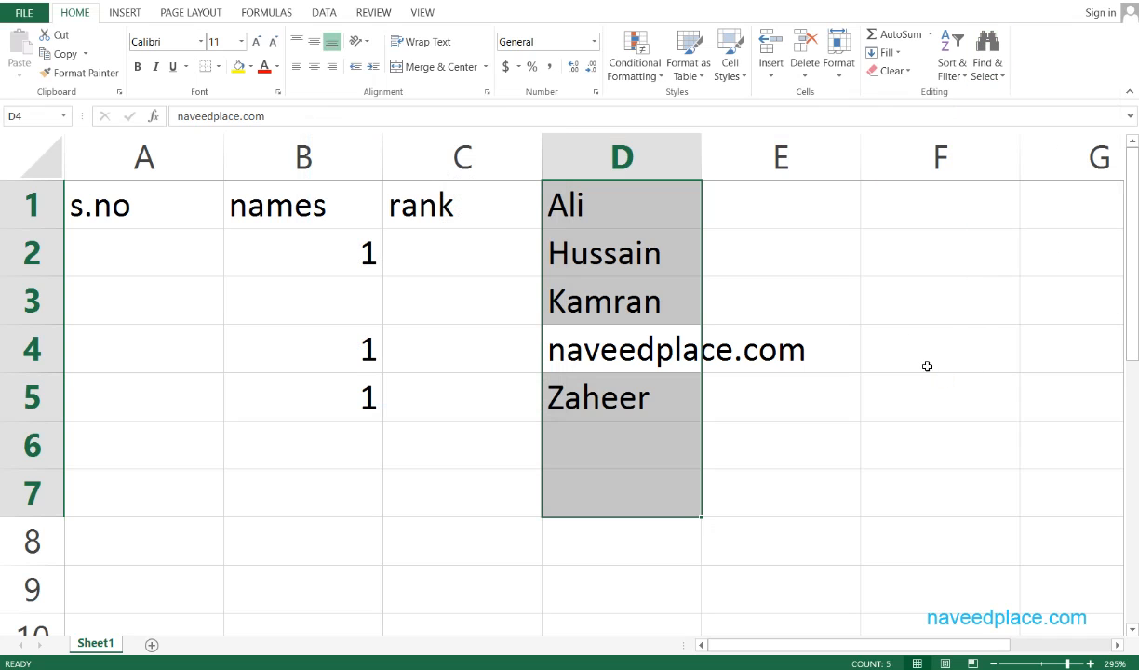